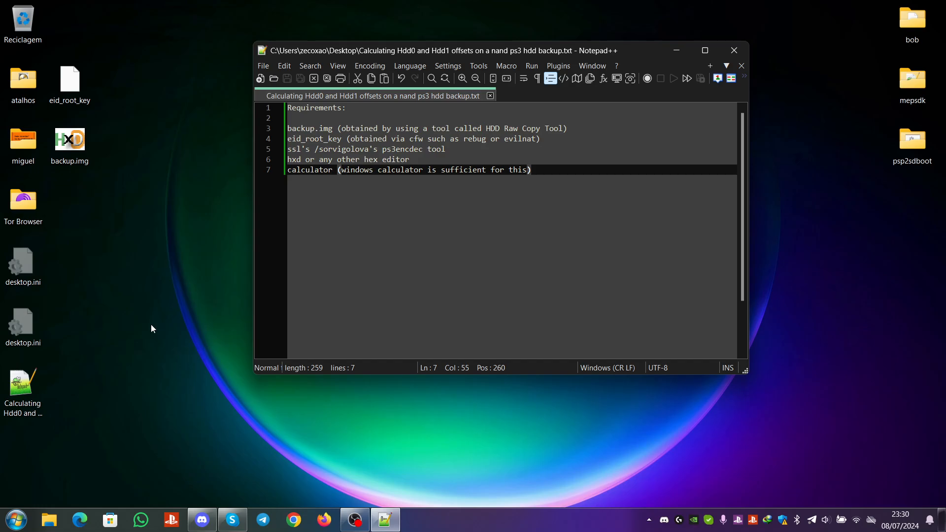
- Select the backup.img file on the desktop to check its file details
left_click(69, 140)
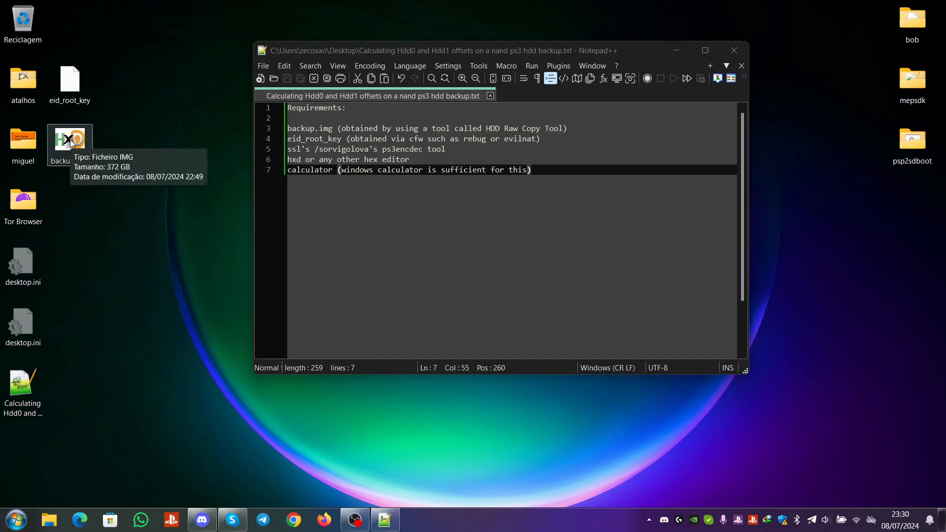
left_click(355, 520)
left_click(355, 520)
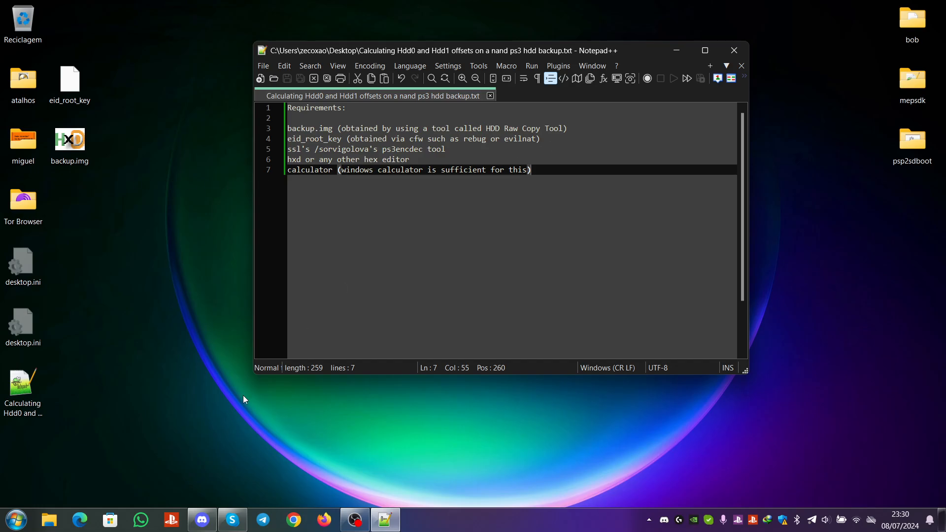
- Search Google for "hdd raw copy tool" in Firefox and open HDDGURU's HDD Raw Copy Tool page
left_click(324, 520)
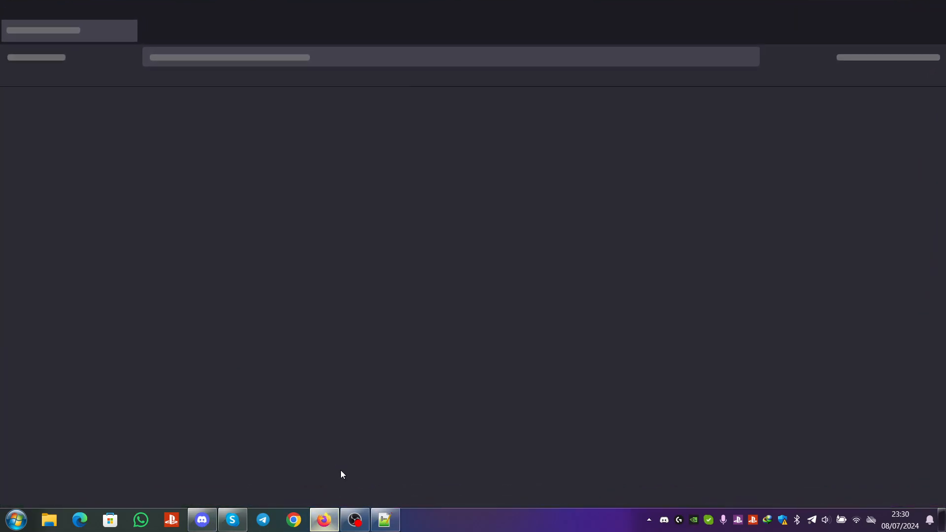
type("hdd raw")
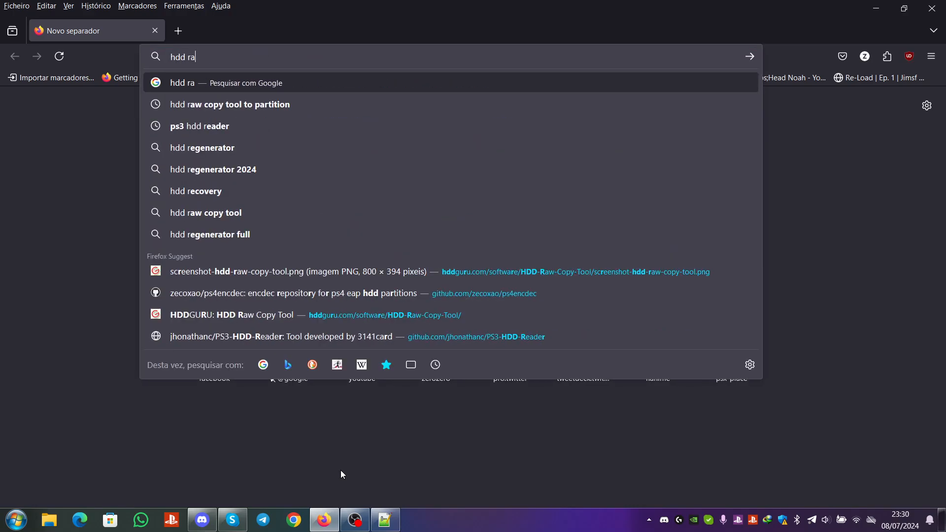
key("Down")
key("Down")
key("Return")
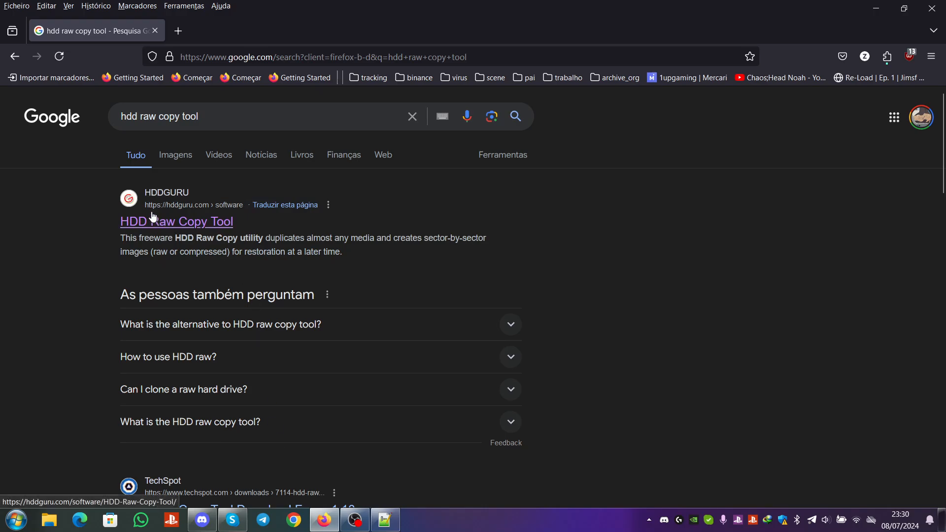
left_click(210, 224)
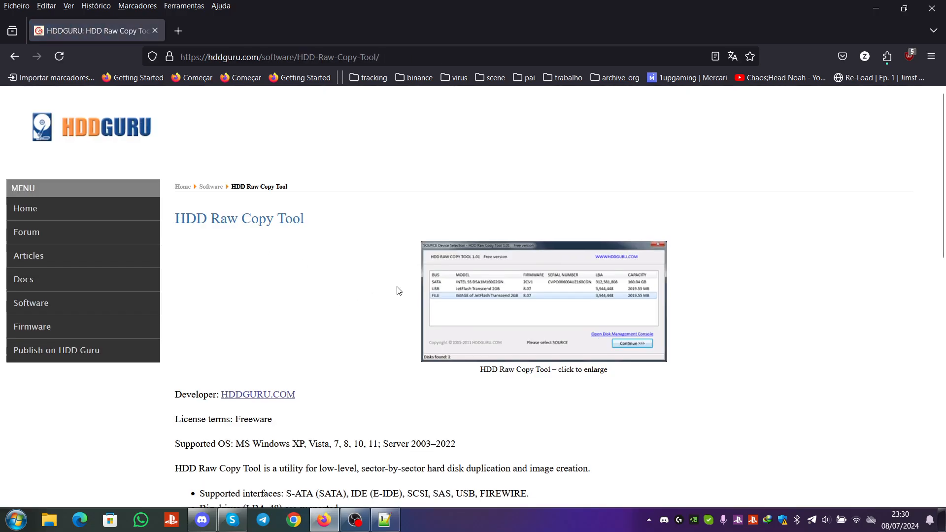
- Highlight the Windows installer and executable download options for HDD Raw Copy ver.1.20 and close the browser
scroll(402, 291, "down", 5)
scroll(403, 293, "down", 5)
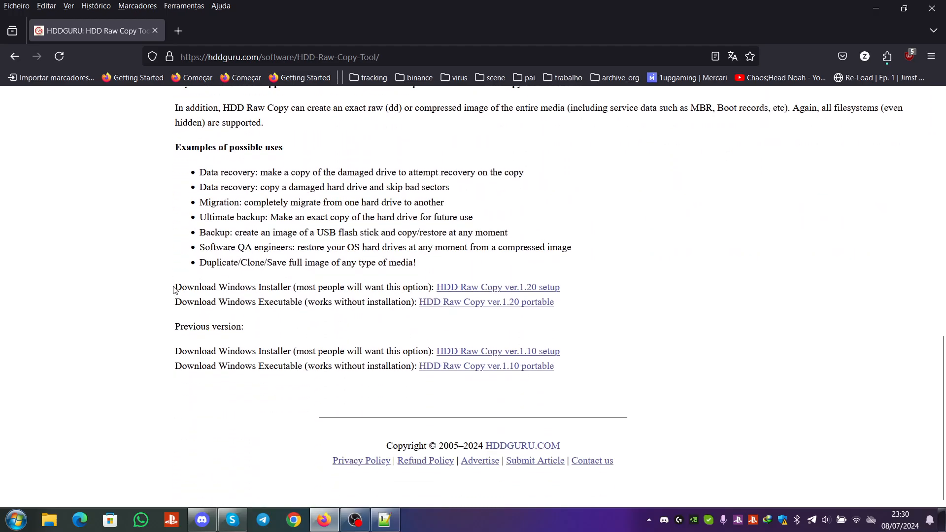
left_click_drag(174, 290, 436, 289)
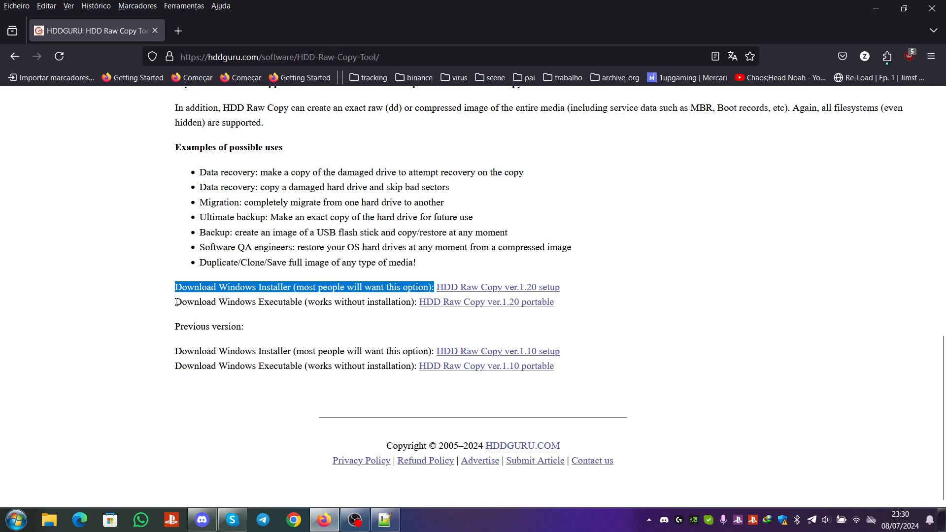
left_click_drag(175, 303, 416, 303)
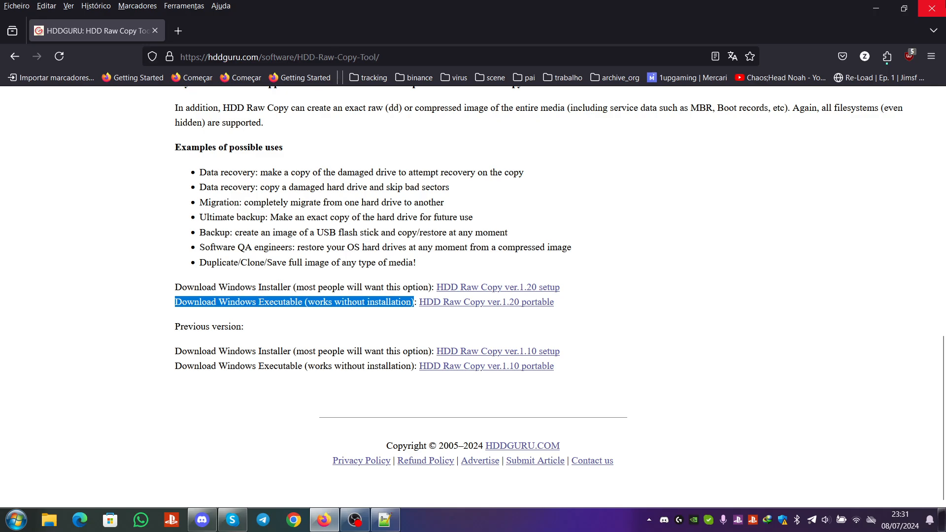
left_click(931, 8)
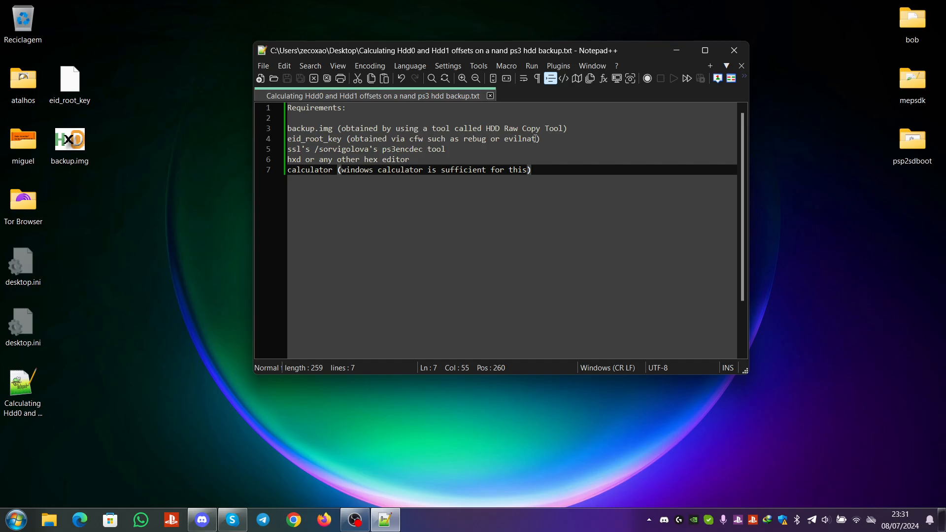
- Highlight the firmware names "rebug" and "evilnat" in the eid_root_key line of the requirements notes
double_click(478, 139)
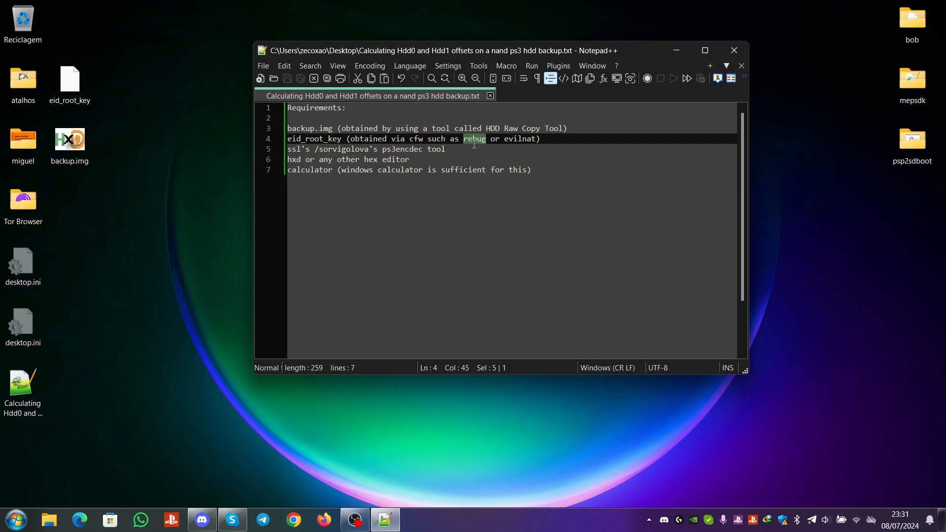
double_click(519, 140)
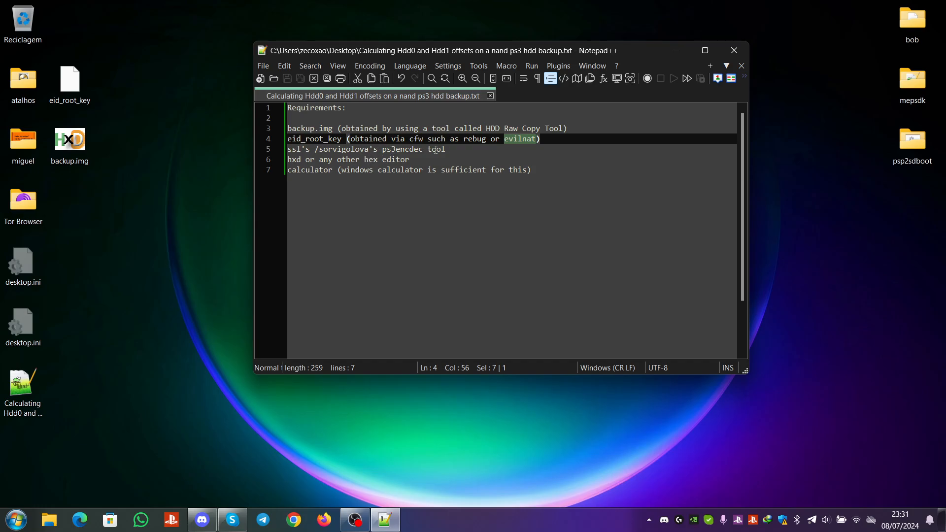
- Open the Sorvigolova/ps3encdec repository on GitHub in Firefox
left_click(325, 523)
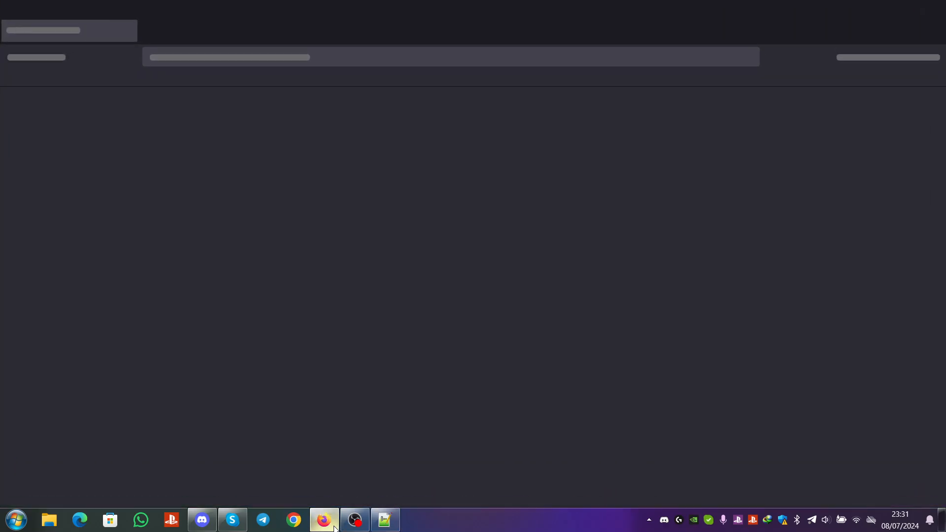
type("github.com/")
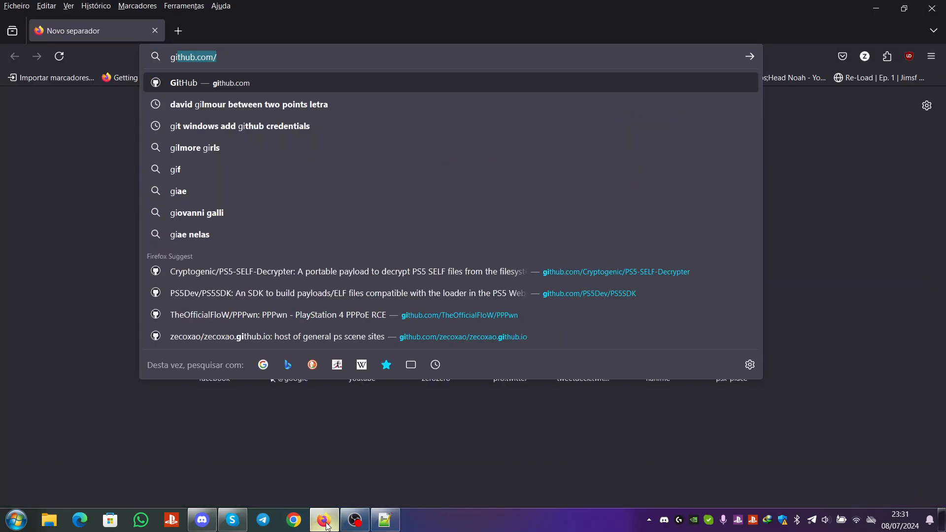
key("End")
type("So")
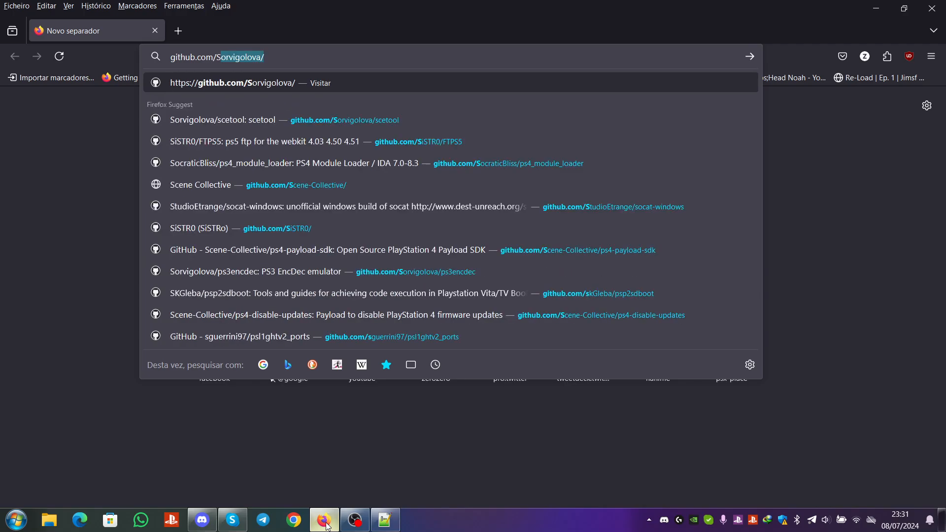
key("Down")
key("Down")
key("Down")
key("Down")
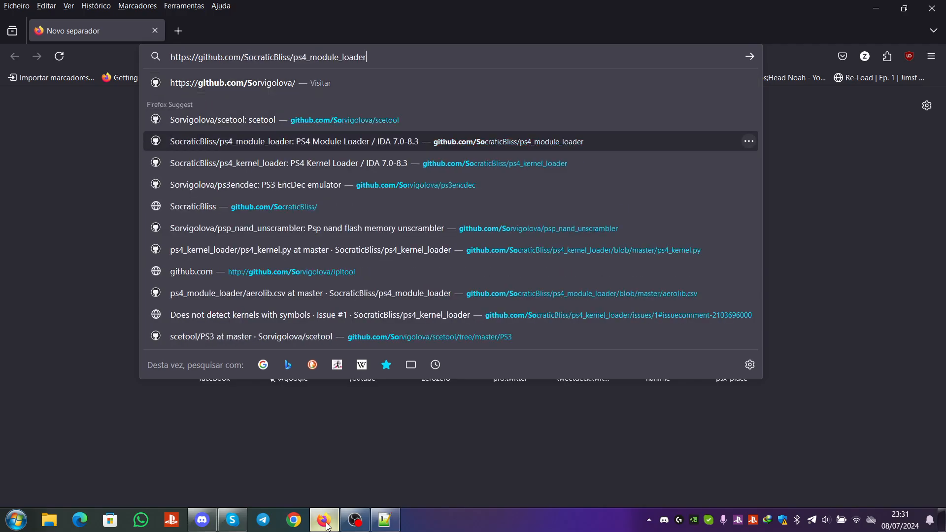
key("Return")
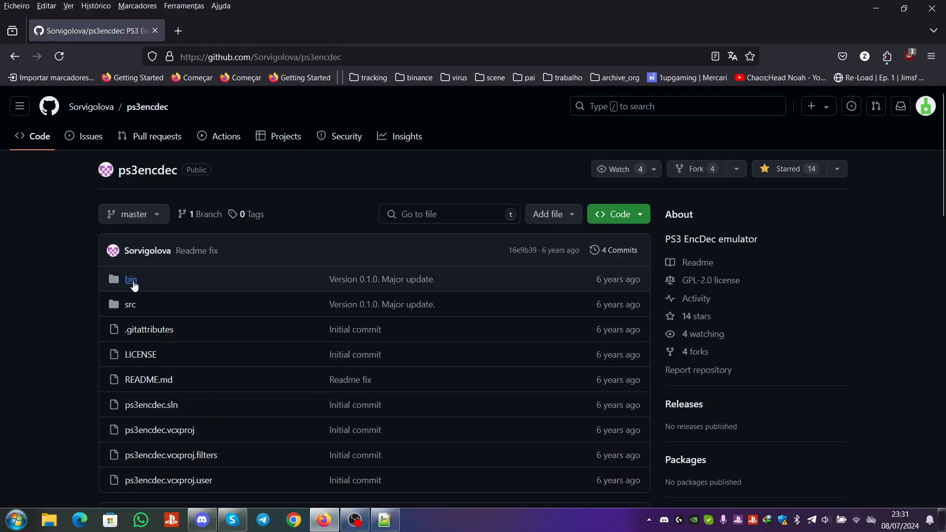
- Browse to the repository's bin/Release folder to locate ps3encdec.exe and close the browser
left_click(132, 283)
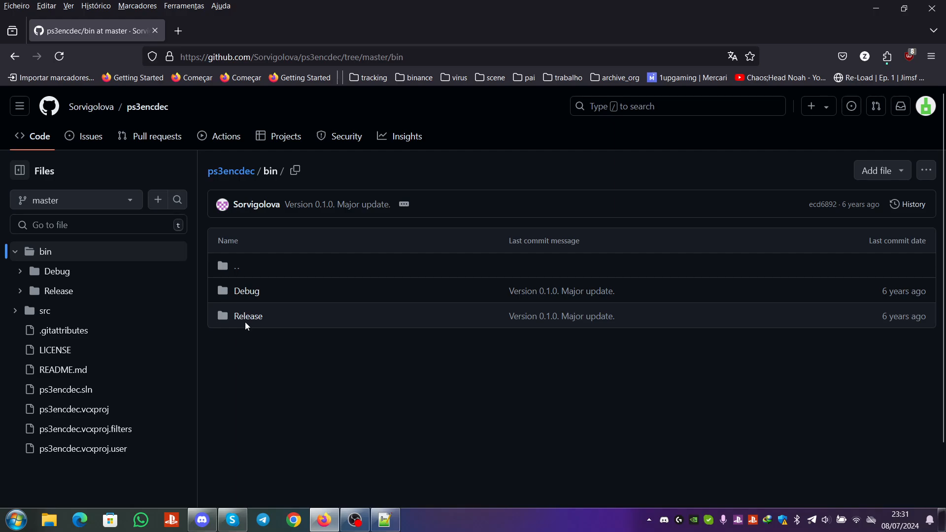
left_click(247, 318)
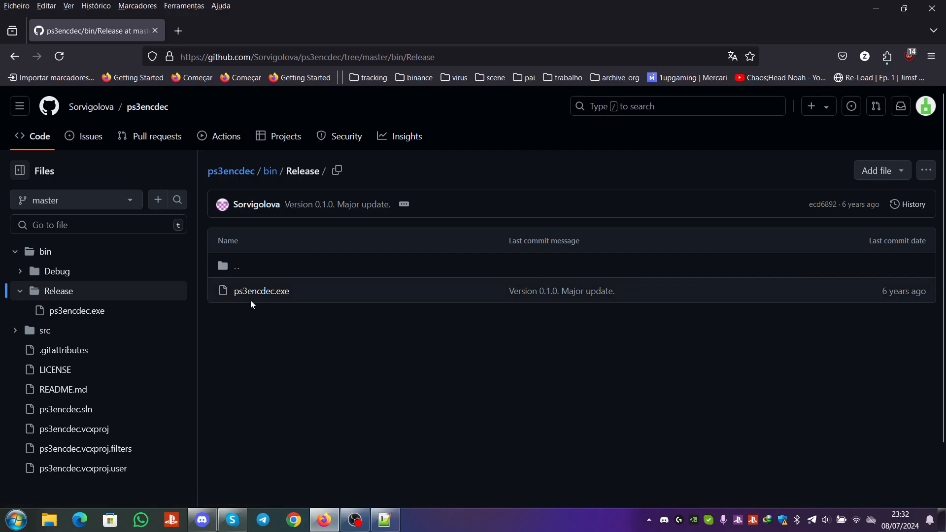
left_click(932, 9)
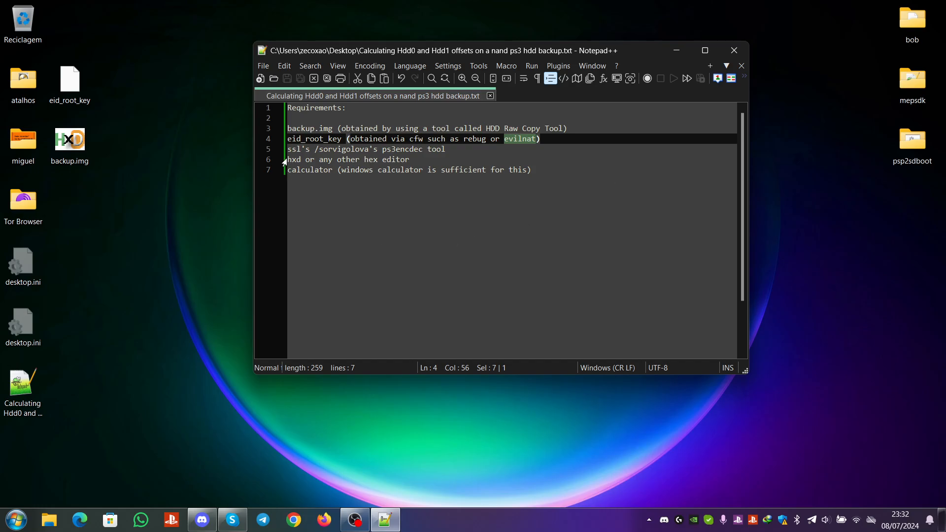
- Open backup.img from the desktop in HxD to view its raw bytes and close the hex editor
double_click(88, 148)
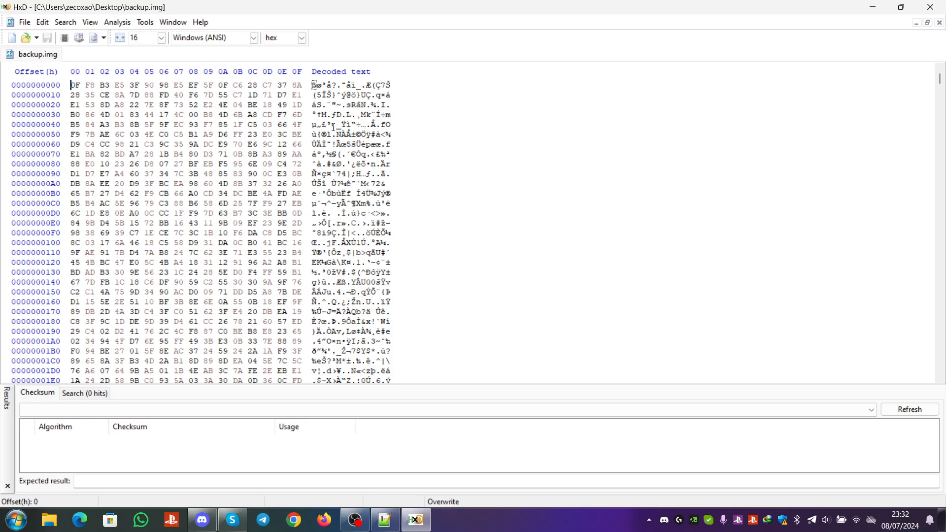
left_click(932, 7)
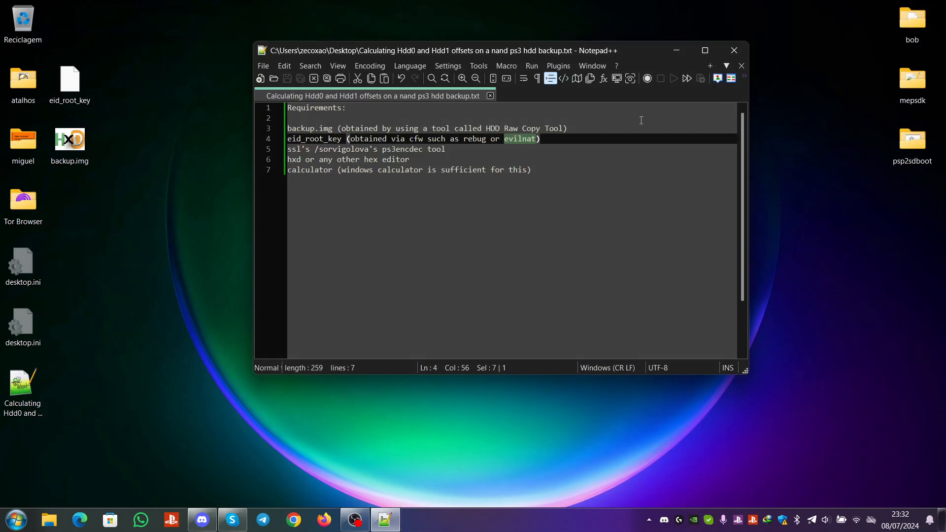
- Highlight the calculator requirement in the notes and open the Windows Calculator (Calculadora) for a quick look, closing it again
left_click_drag(290, 172, 335, 171)
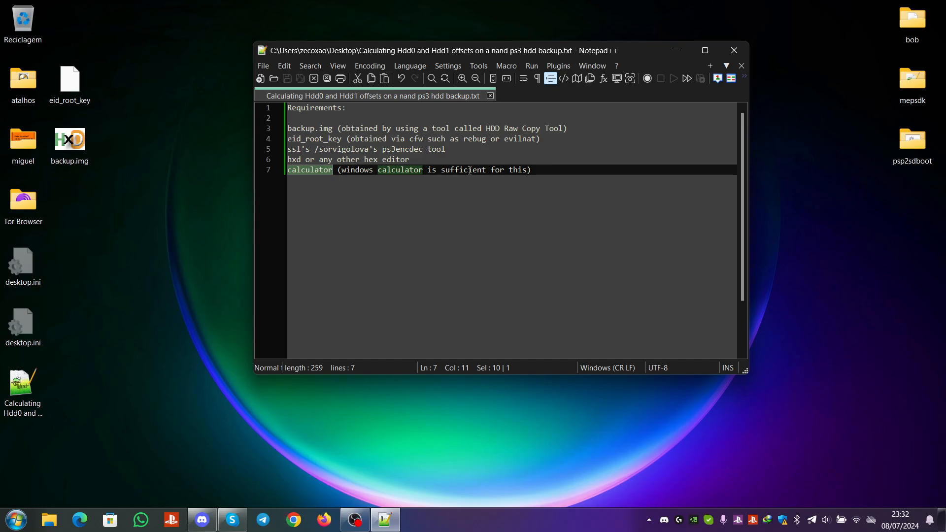
left_click(16, 521)
type("c")
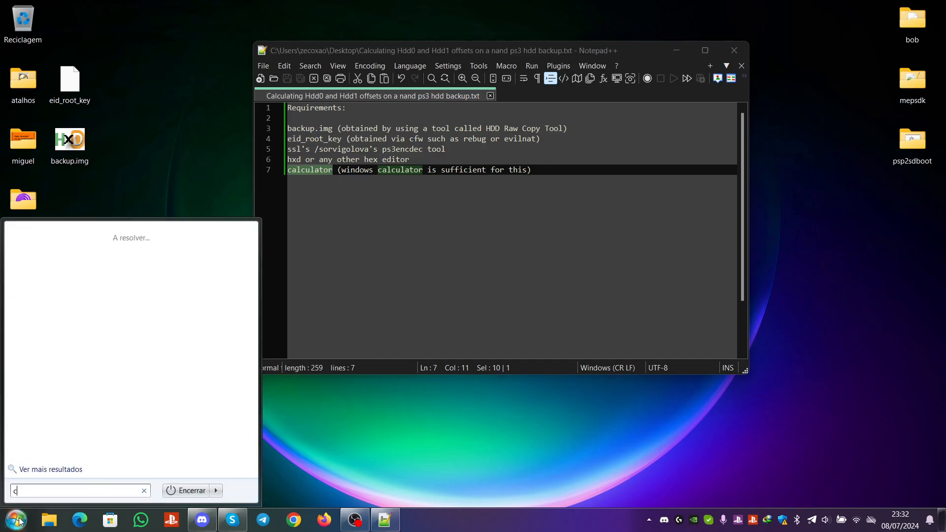
type("alc")
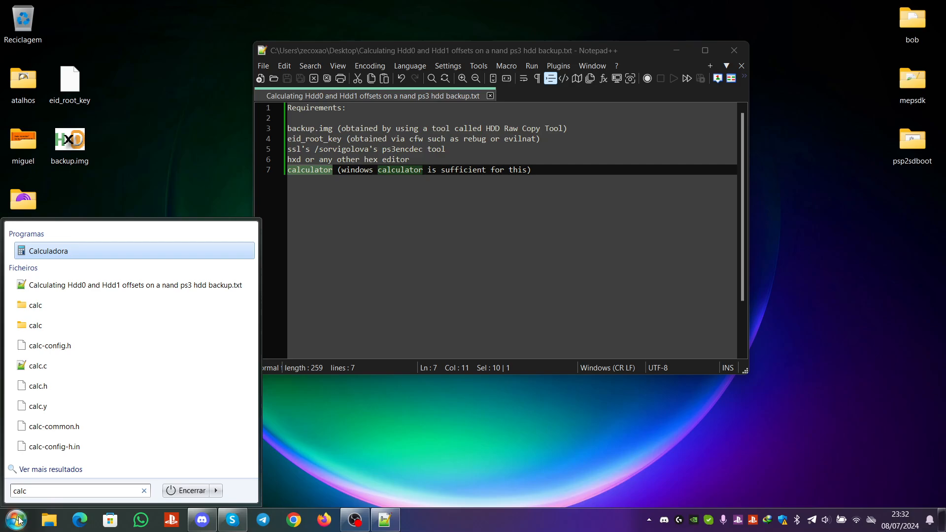
left_click(51, 252)
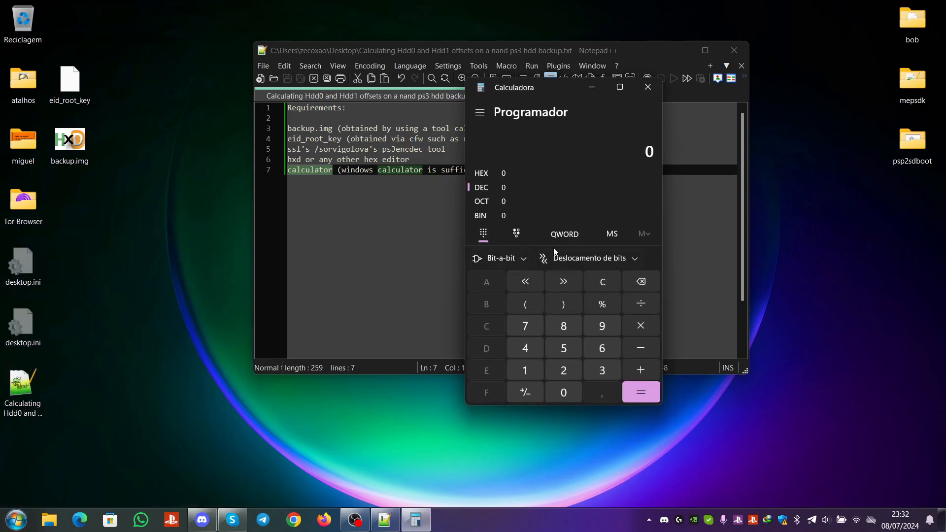
left_click(647, 90)
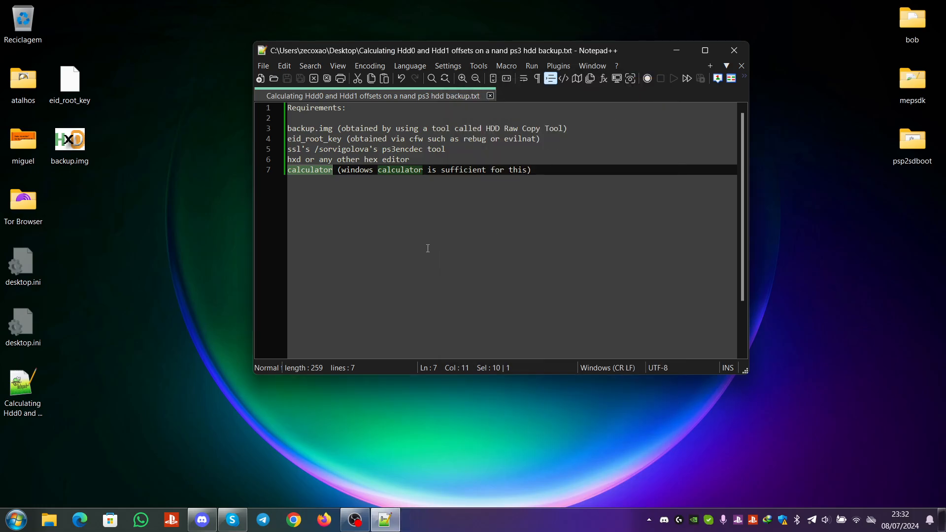
key("End")
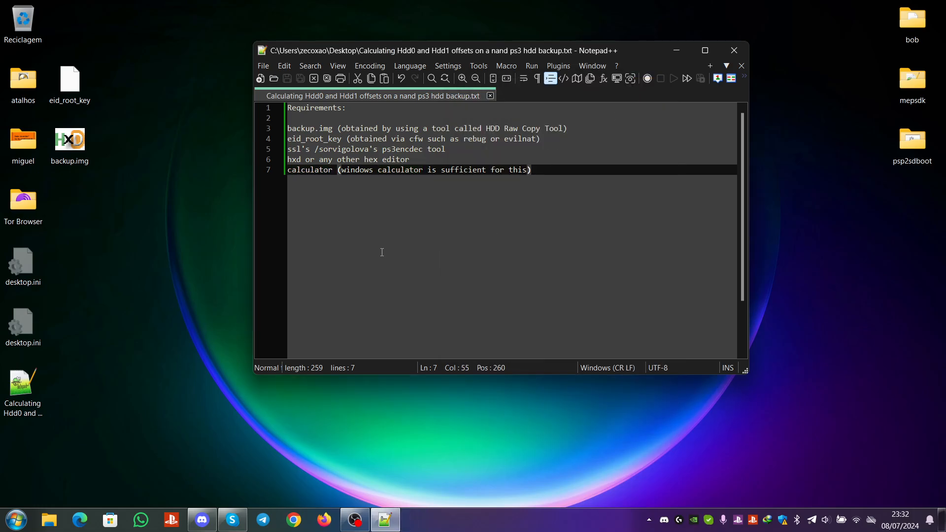
- Open a Linux shell in the Desktop folder and reposition its terminal window just below the Notepad++ tab bar
left_click(61, 150)
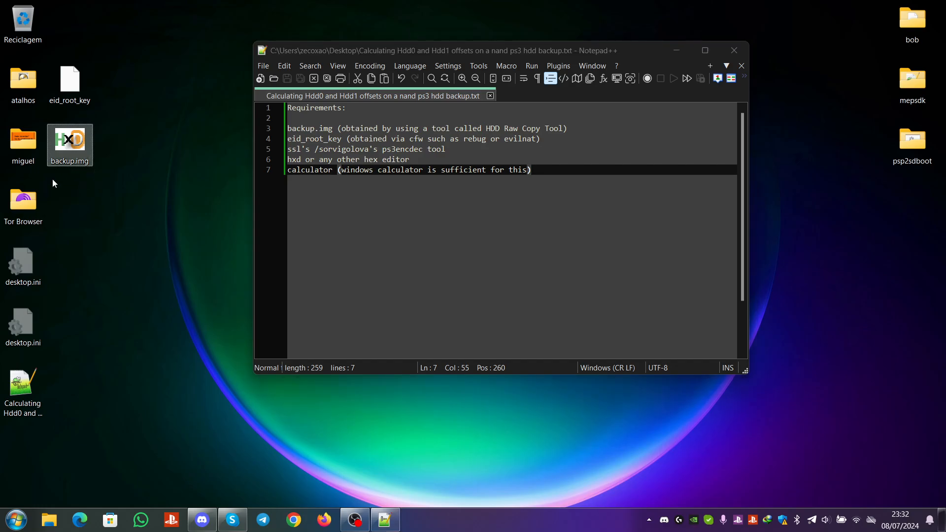
mouse_move(58, 165)
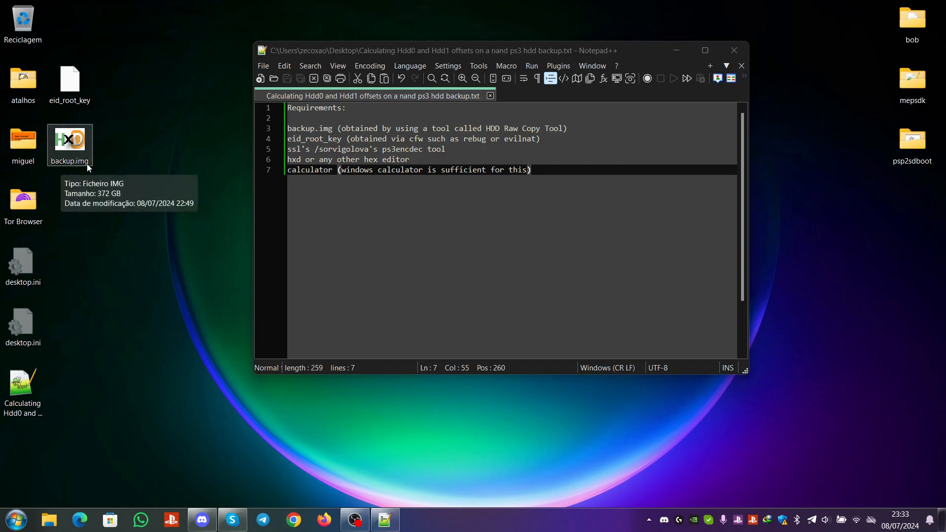
left_click(178, 123)
right_click(178, 122)
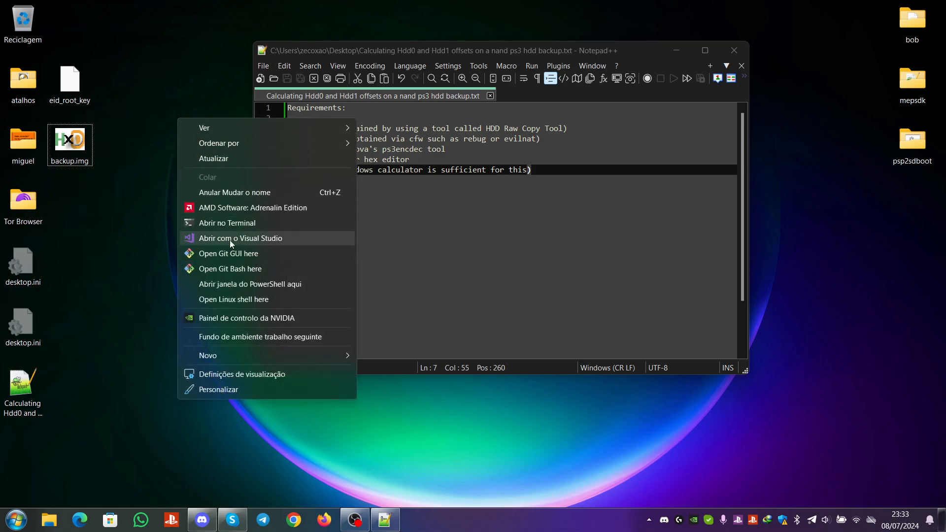
left_click(248, 305)
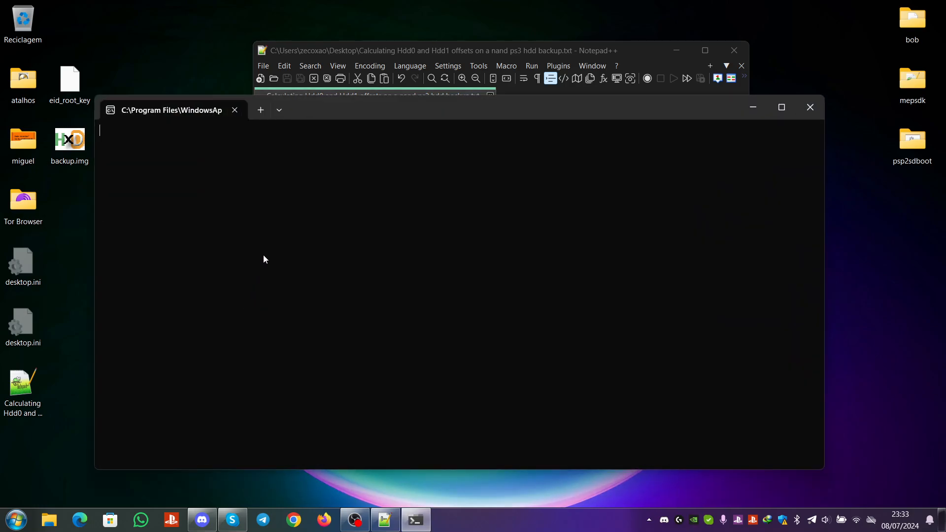
left_click_drag(323, 110, 337, 160)
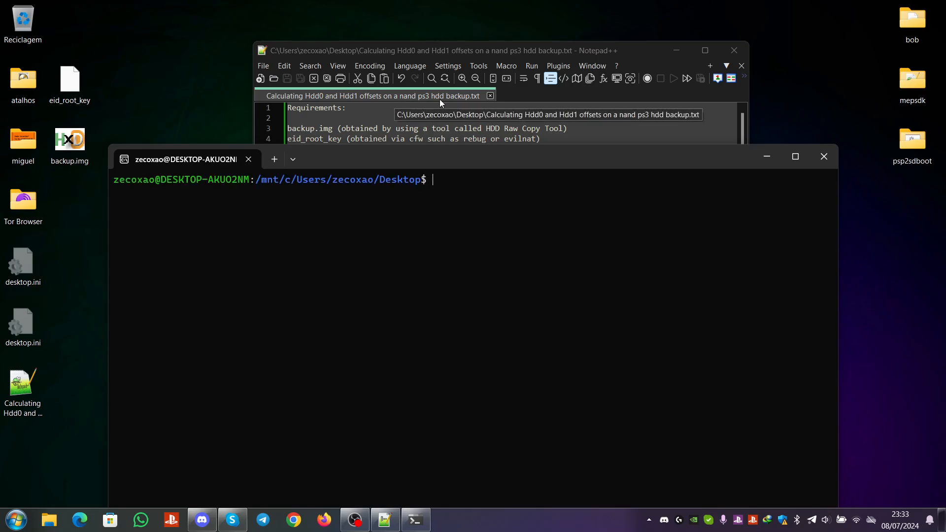
left_click_drag(430, 162, 442, 119)
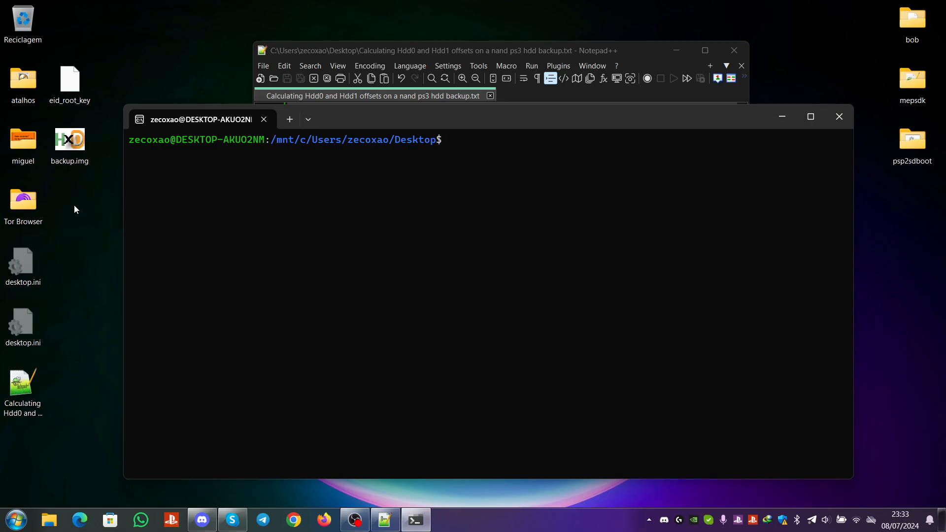
type("mv ps3encdec.exe /us")
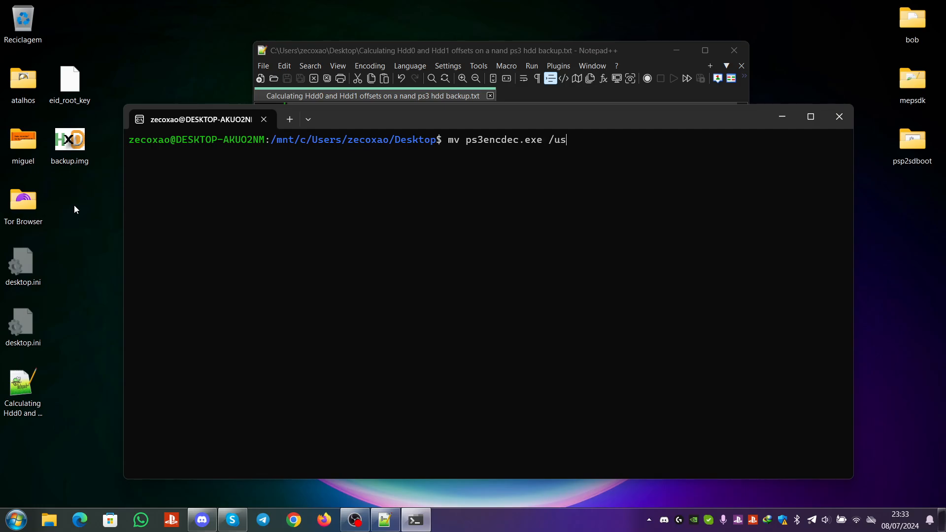
type("r/local/bin/")
key("BackSpace")
key("BackSpace")
key("BackSpace")
key("BackSpace")
key("BackSpace")
key("BackSpace")
key("BackSpace")
key("BackSpace")
key("BackSpace")
key("BackSpace")
key("BackSpace")
key("BackSpace")
key("BackSpace")
key("BackSpace")
key("BackSpace")
key("BackSpace")
key("BackSpace")
key("BackSpace")
key("BackSpace")
key("BackSpace")
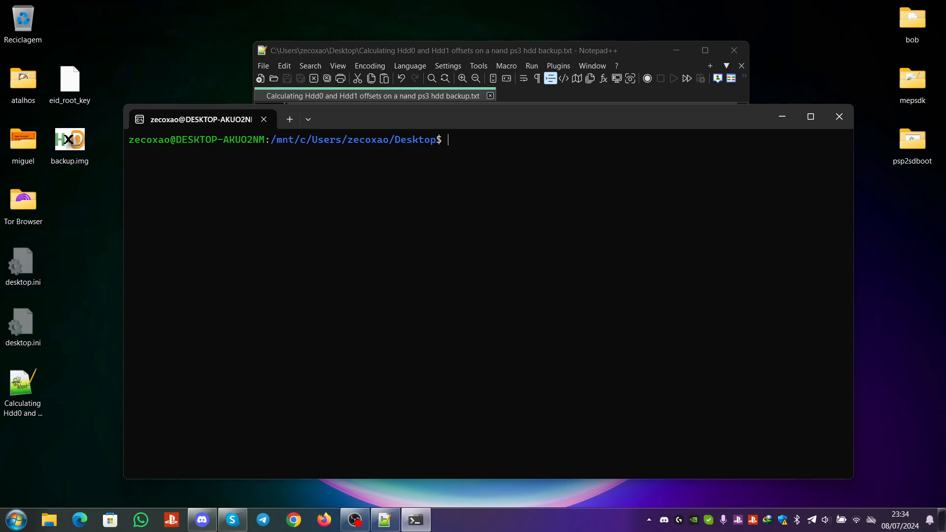
- Run ps3encdec.exe without arguments to list its usage and options
type("ps3encdec.exe")
key("Return")
- Add the line "WSL to make this easier" under the calculator requirement in the notes and save the file
left_click(476, 49)
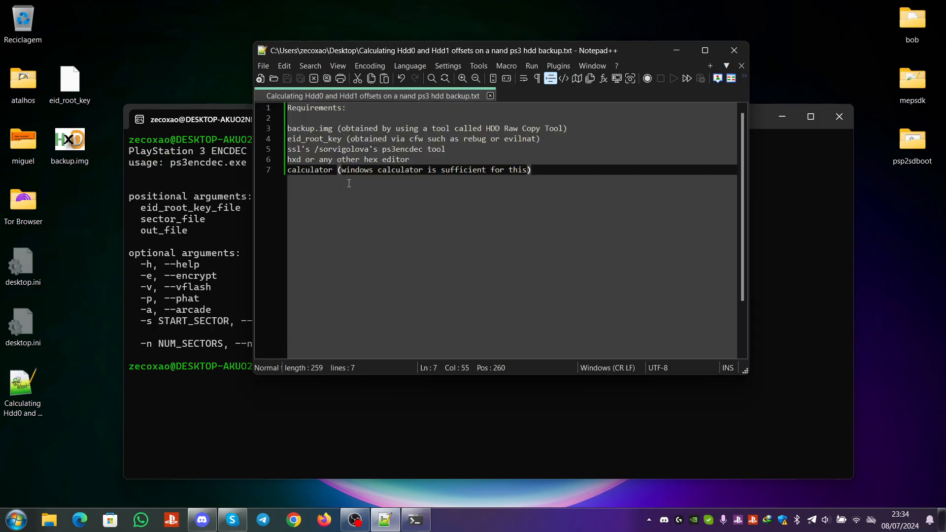
key("Return")
type("WSL")
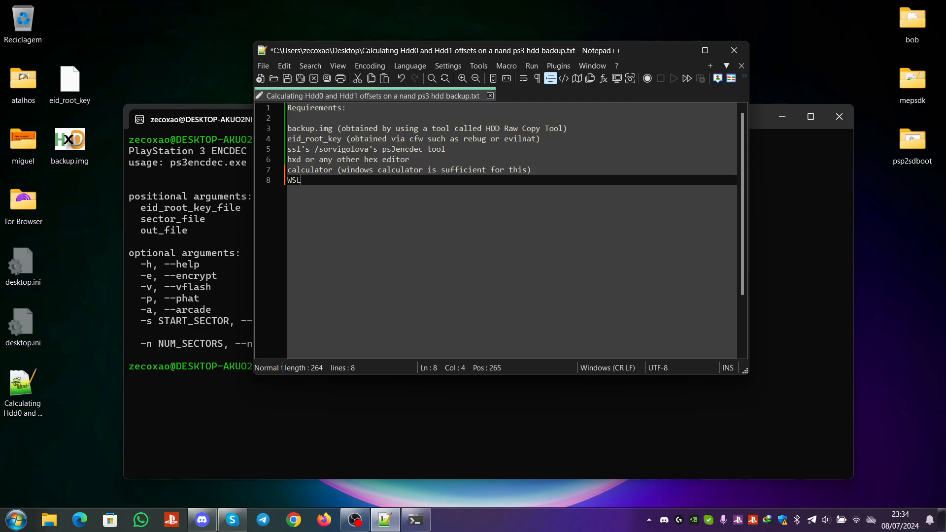
type(" to make this easier")
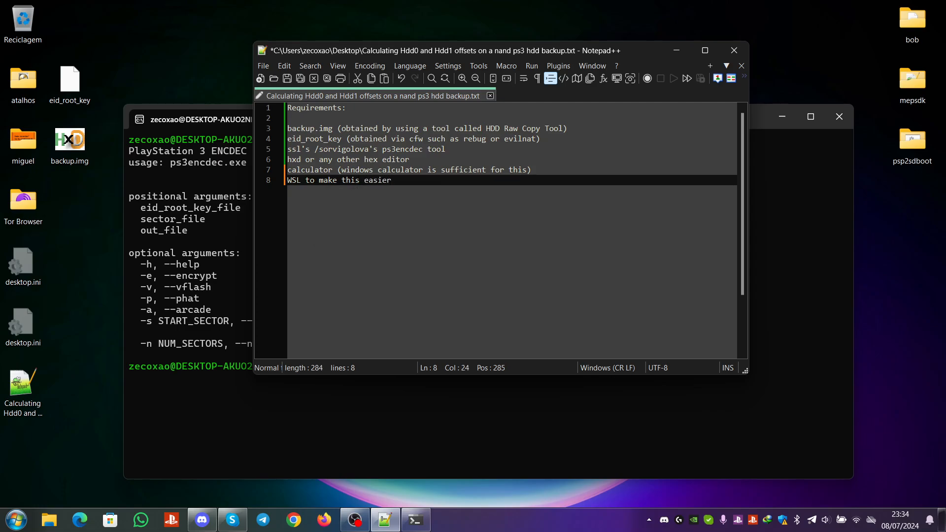
key("ctrl+s")
- In the terminal, write the command ps3encdec.exe -p -s 0 -n 8 with eid_root_key and backup.img as input files
left_click(199, 281)
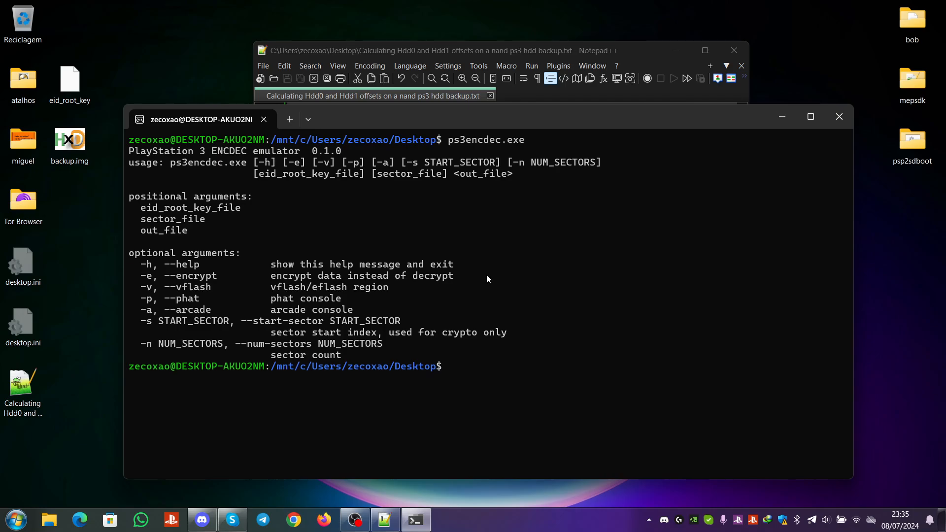
type("ps")
type("3encdec.exe")
type("-p")
type("-s 0")
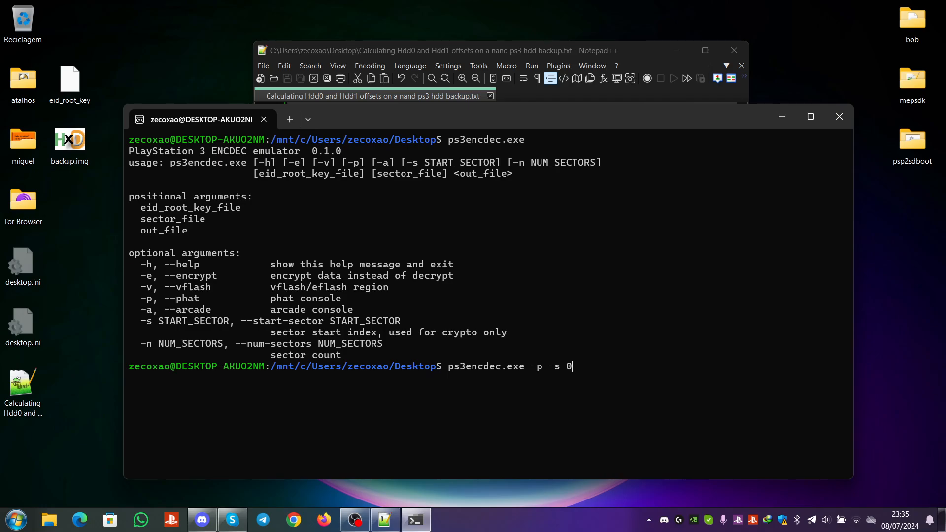
type("-n 8")
type("eid")
key("Tab")
type("back")
key("Tab")
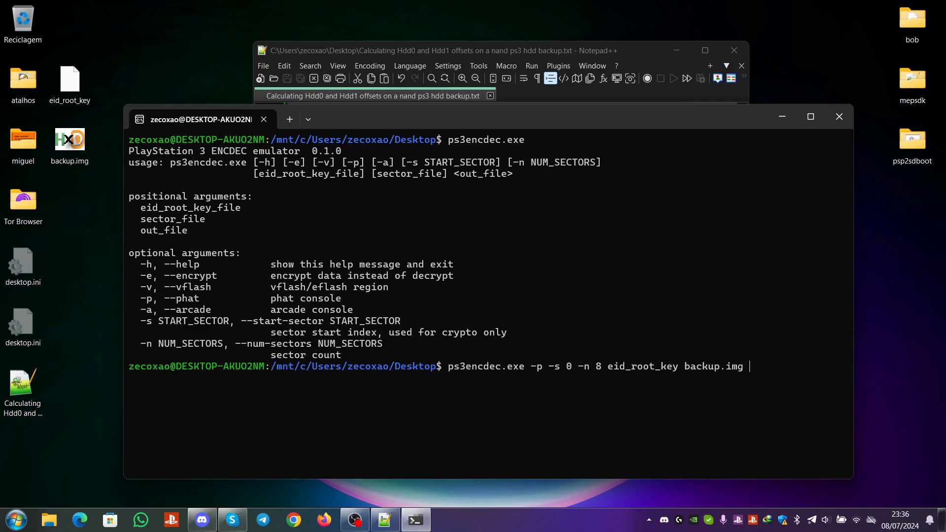
- Name the output file partition_table.bin and run the command to decrypt the first 8 sectors
type("out.bin")
key("BackSpace")
key("BackSpace")
key("BackSpace")
key("BackSpace")
key("BackSpace")
key("BackSpace")
key("BackSpace")
type("partition_table")
key("Return")
type(".bin")
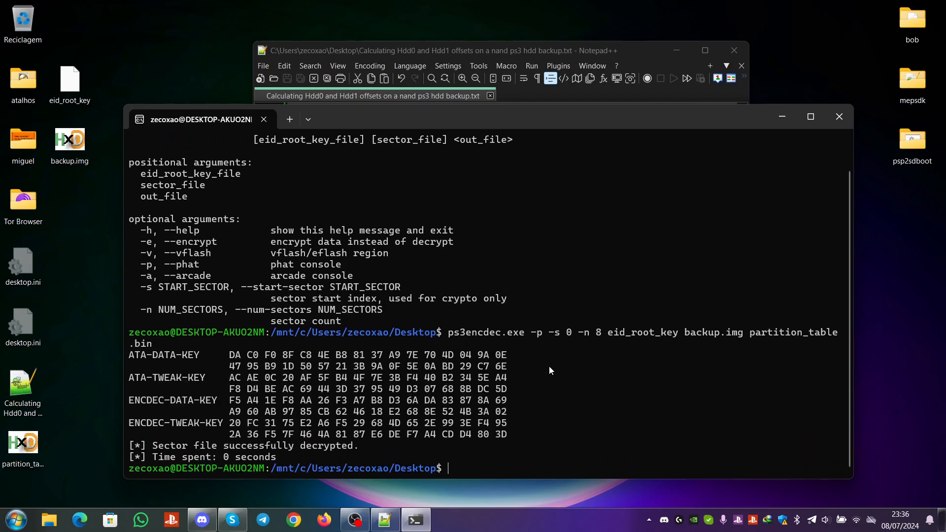
- Open partition_table.bin and backup.img in HxD for comparison, returning to the decrypted partition table
double_click(19, 450)
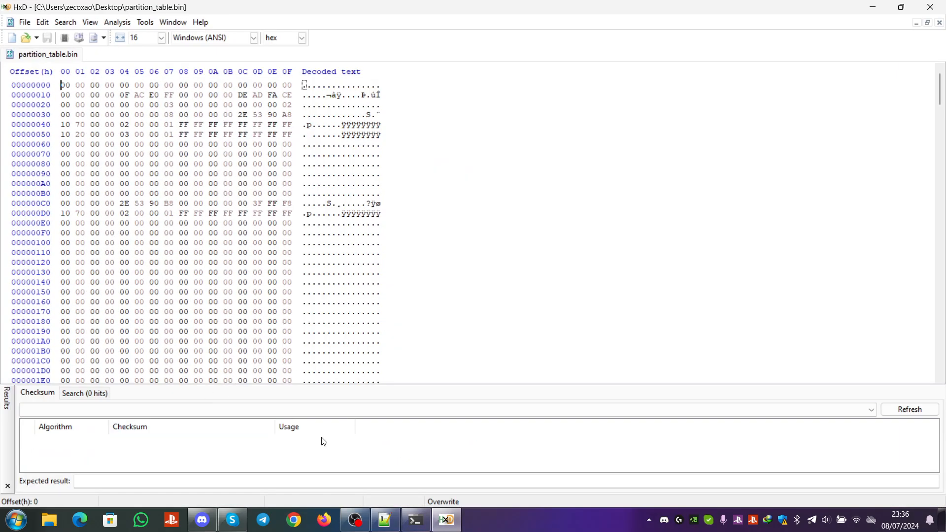
double_click(308, 4)
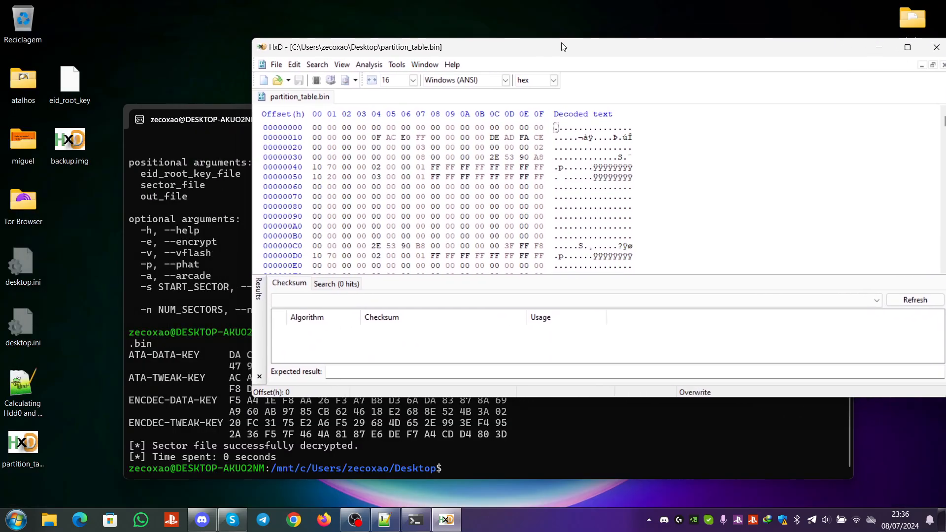
left_click(66, 141)
double_click(66, 141)
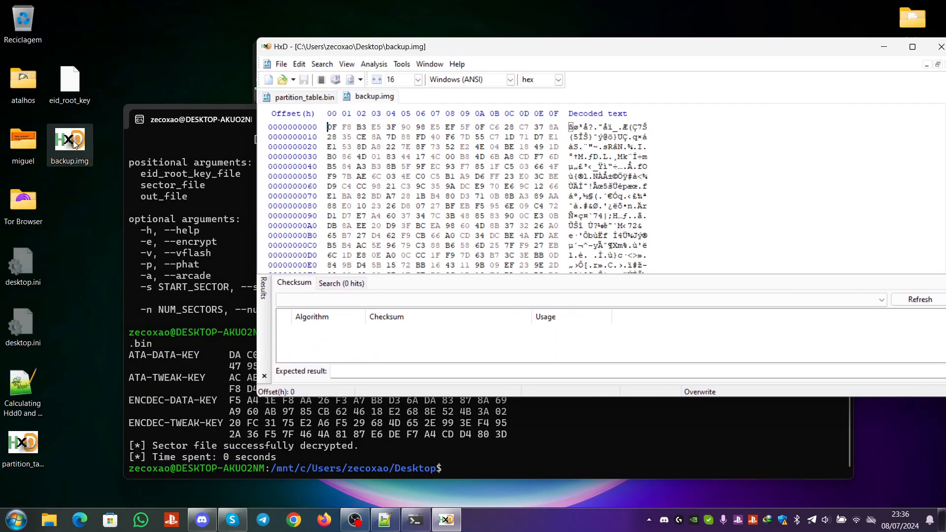
left_click(301, 97)
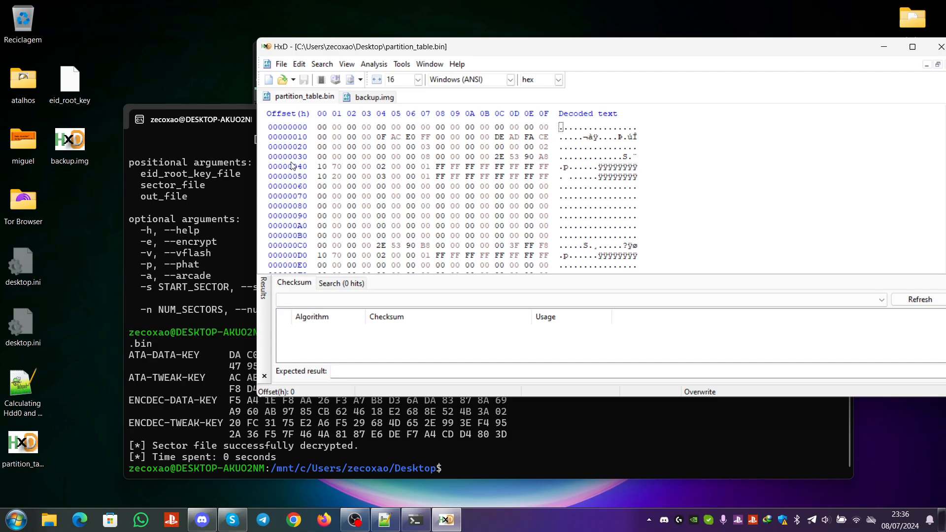
- Select the eight bytes at offsets 30-37 of the partition table and open Calculadora with hexadecimal input
left_click_drag(318, 156, 438, 157)
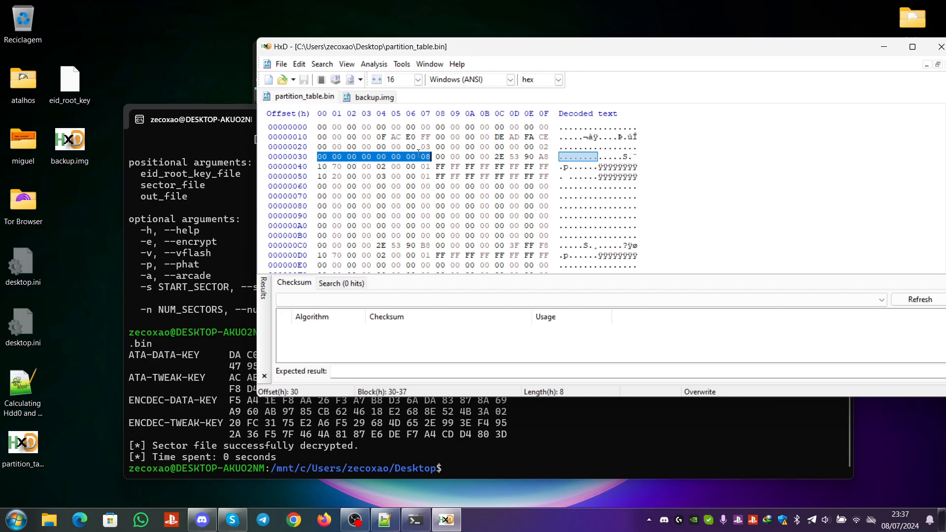
left_click_drag(432, 157, 311, 161)
left_click(16, 520)
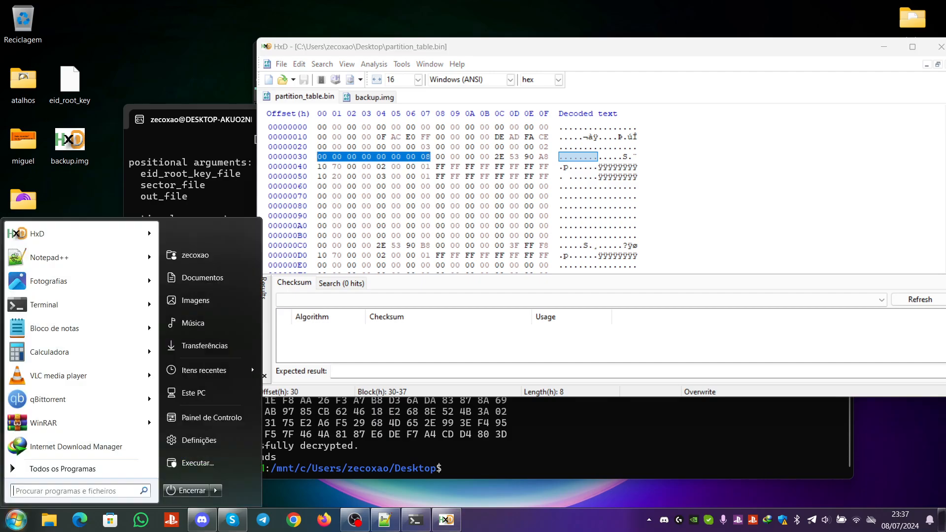
type("ca")
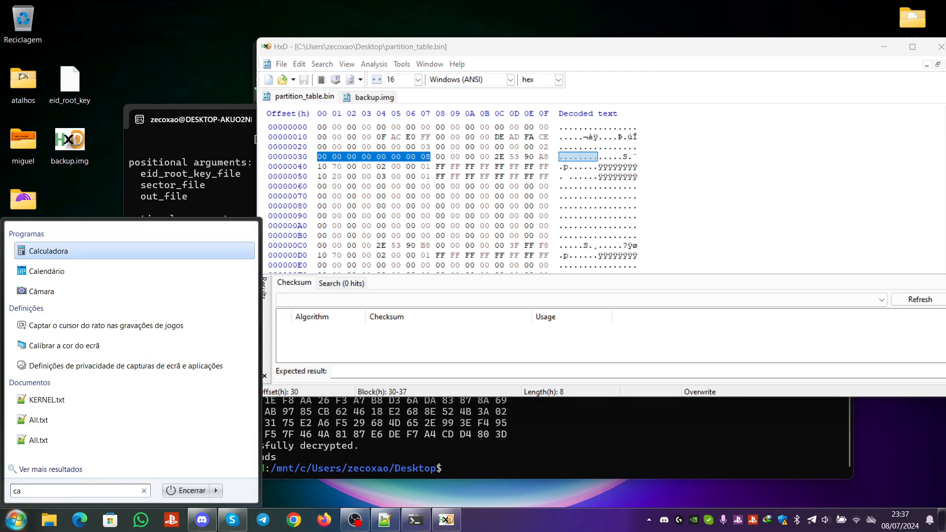
key("Return")
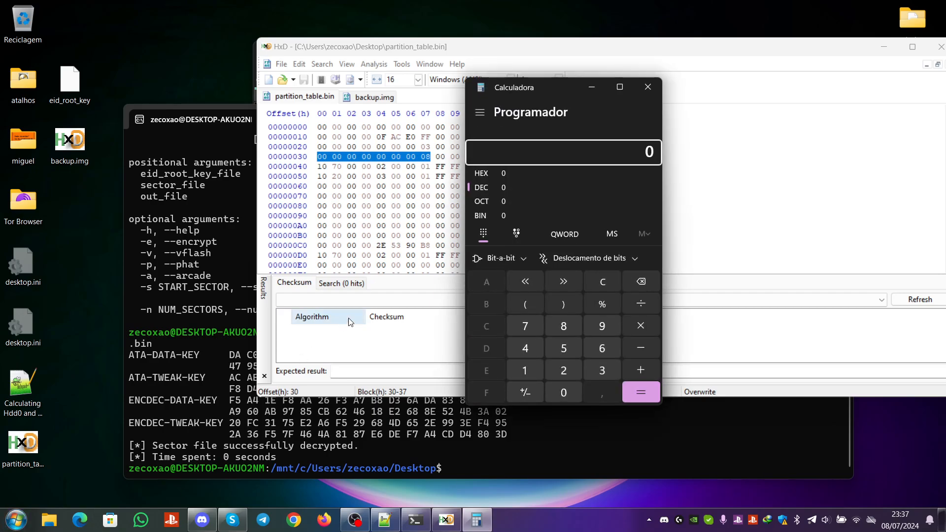
left_click(484, 175)
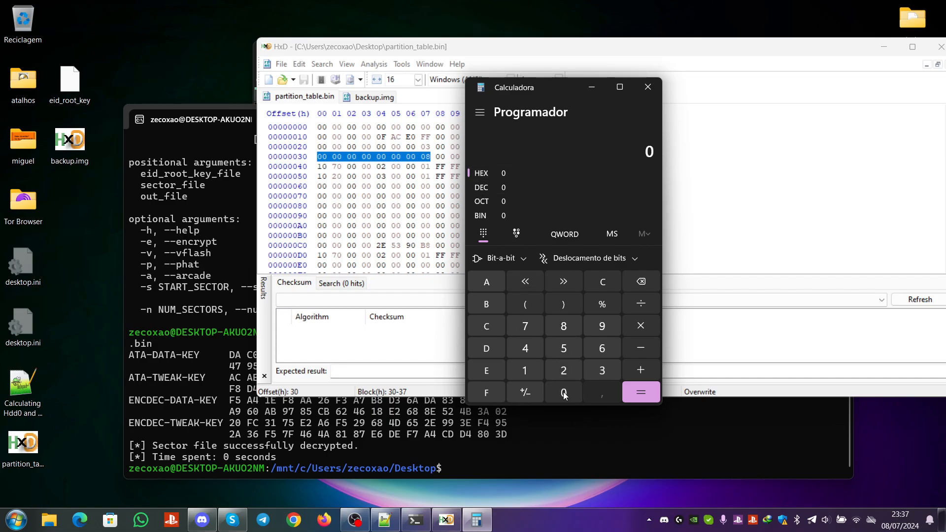
- Multiply the hexadecimal sector size 200 by the start sector 8 to calculate the byte offset
left_click(555, 369)
left_click(563, 392)
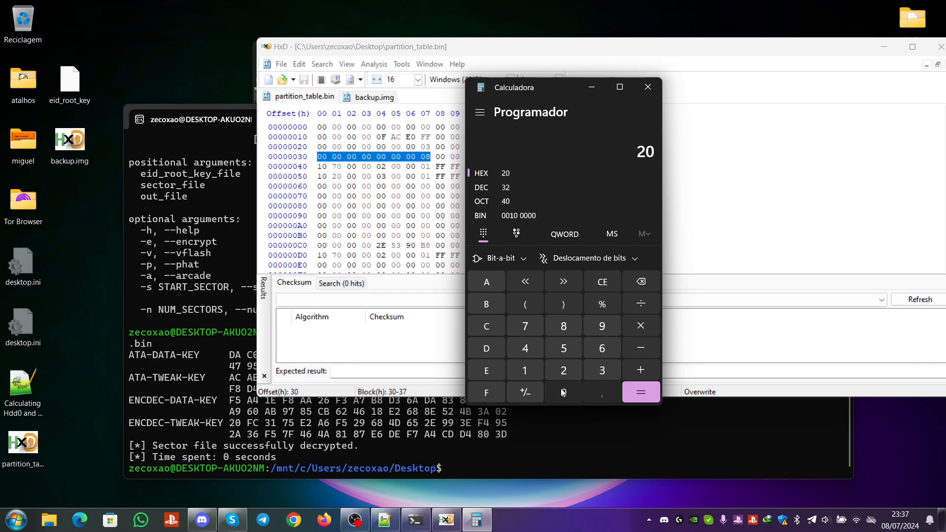
left_click(563, 392)
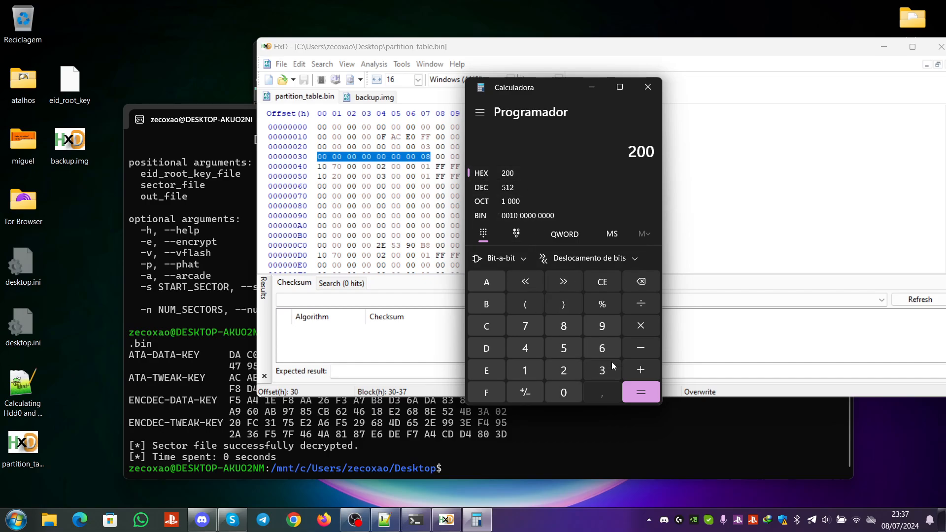
left_click(646, 326)
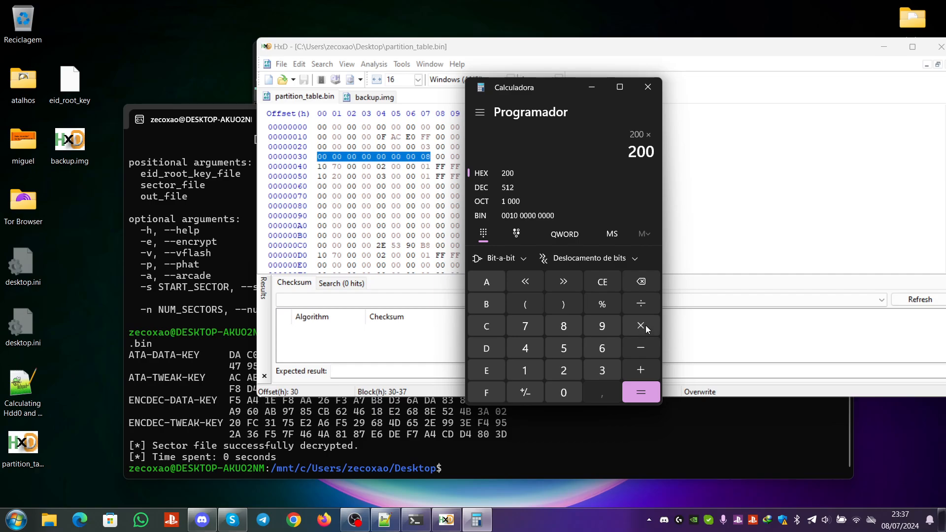
left_click(570, 326)
left_click(632, 397)
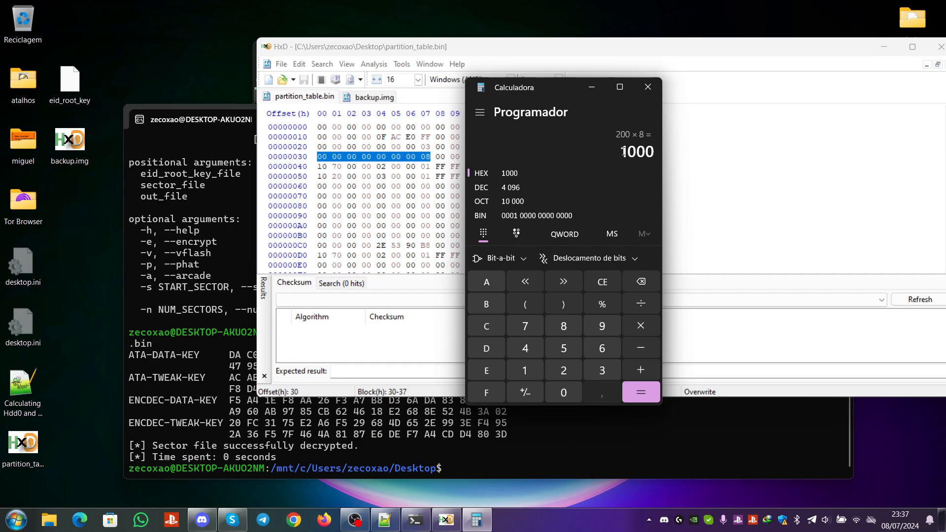
- Select the four bytes at offsets 3C-3F of the partition table and enter 2E5390A8 in the cleared hexadecimal calculator
left_click_drag(575, 88, 777, 94)
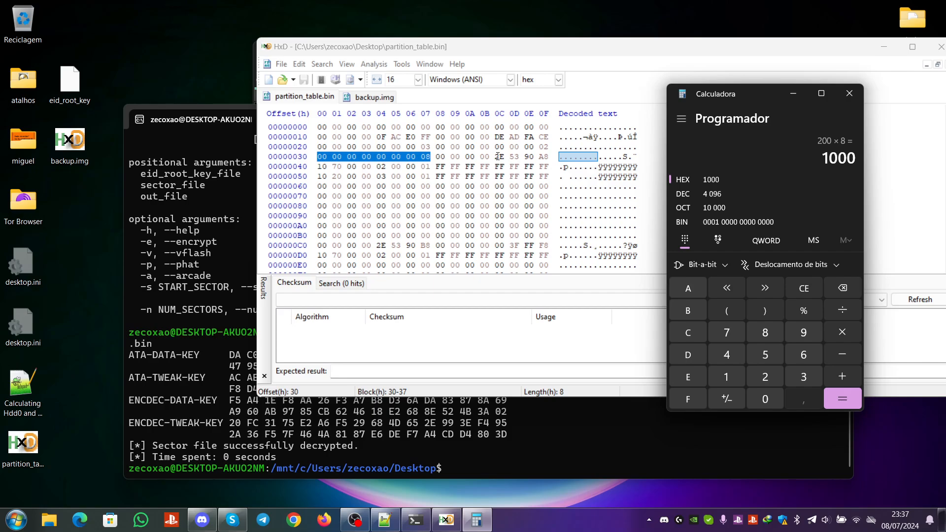
left_click_drag(497, 157, 551, 158)
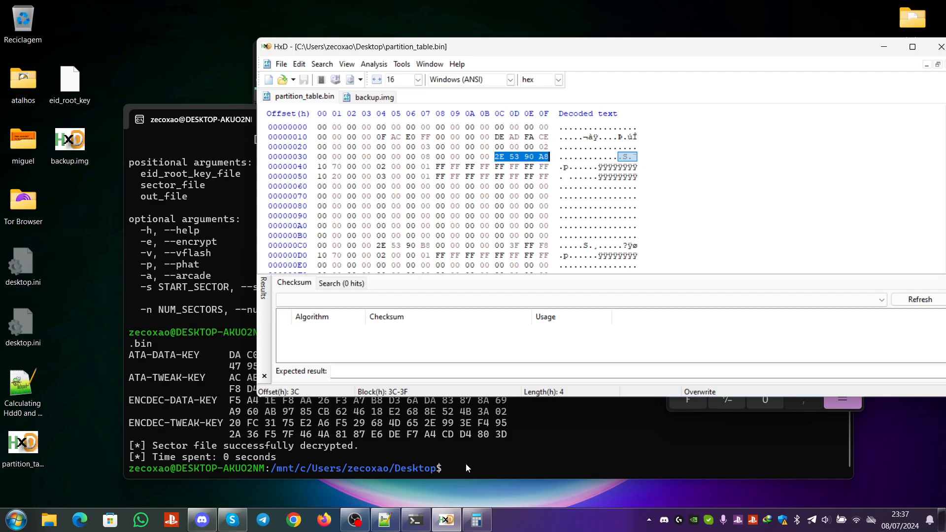
left_click(476, 525)
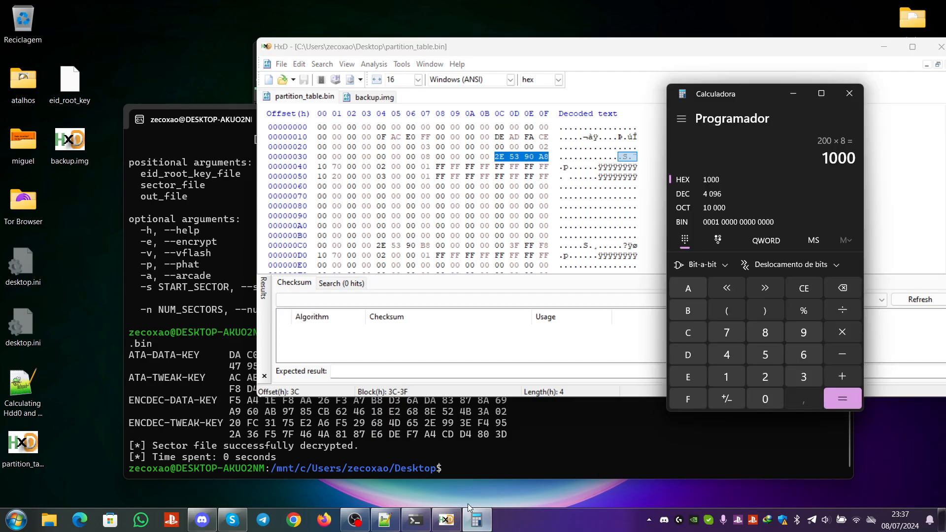
left_click(808, 286)
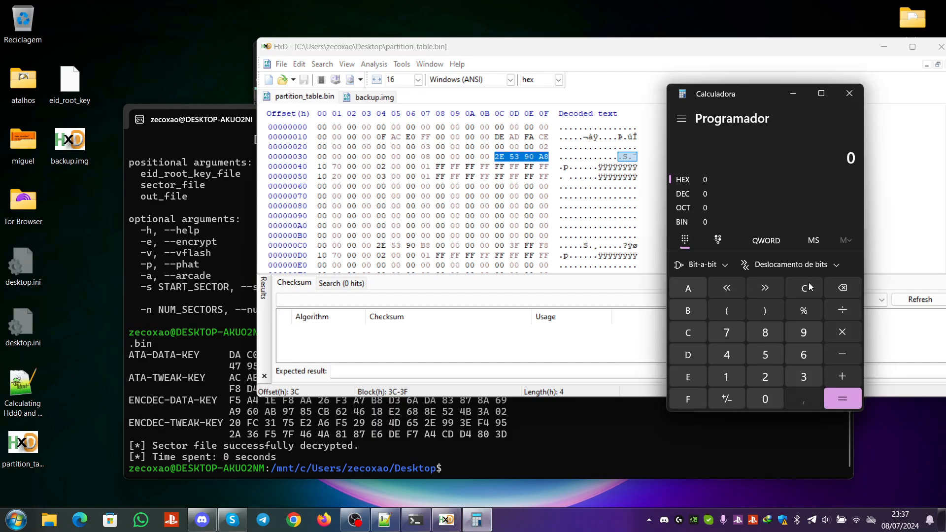
left_click(766, 380)
left_click(689, 377)
left_click(764, 354)
left_click(794, 379)
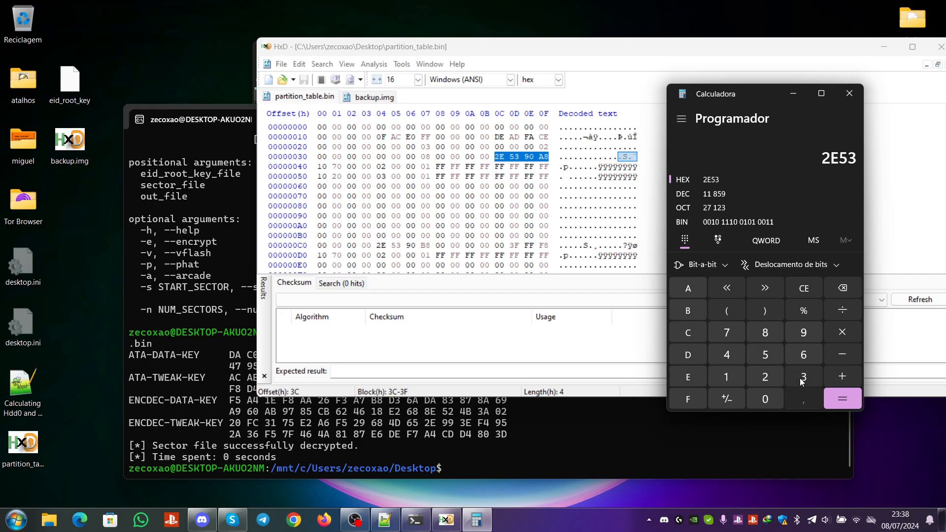
left_click(803, 335)
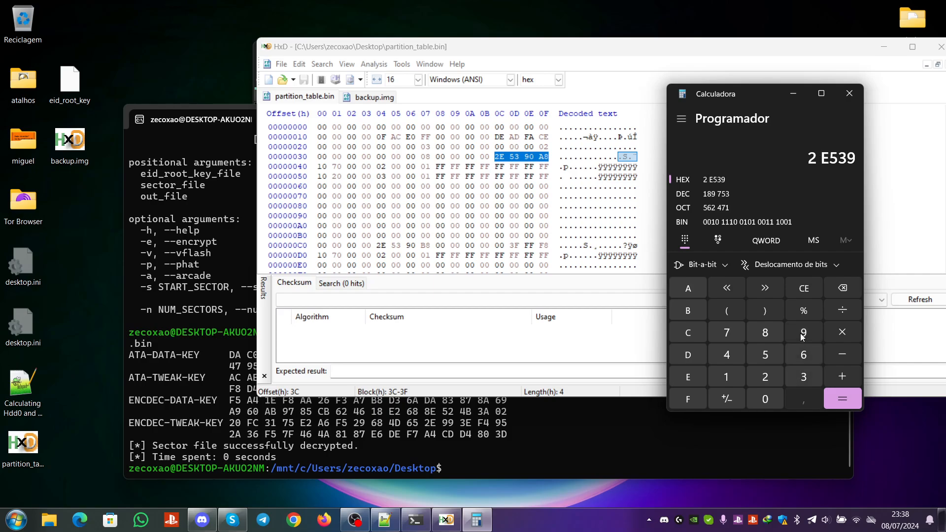
left_click(761, 402)
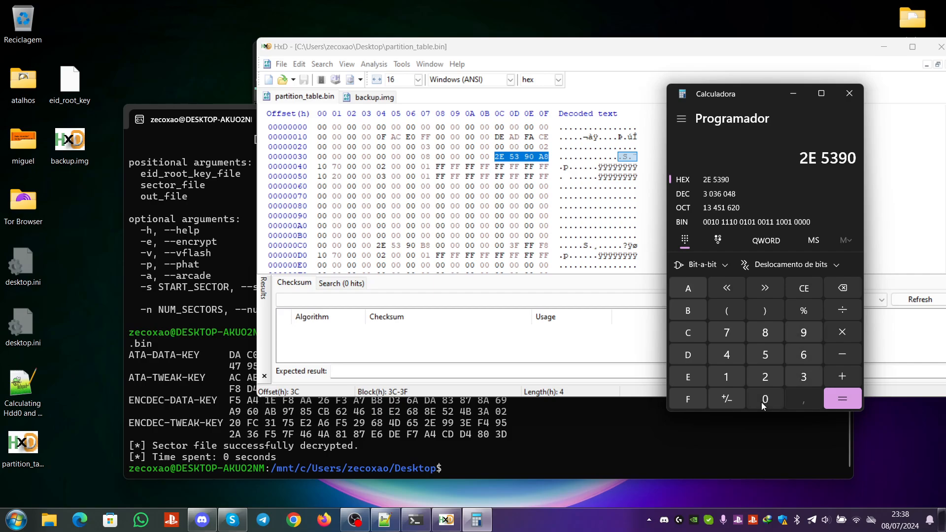
left_click(676, 289)
left_click(768, 331)
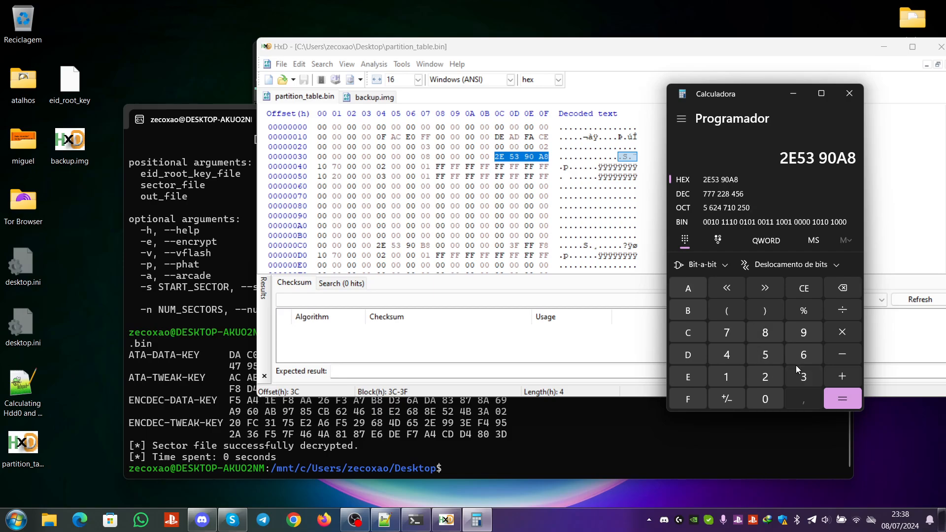
- Multiply the entered sector count by hexadecimal 200 to calculate the size in bytes
left_click(842, 336)
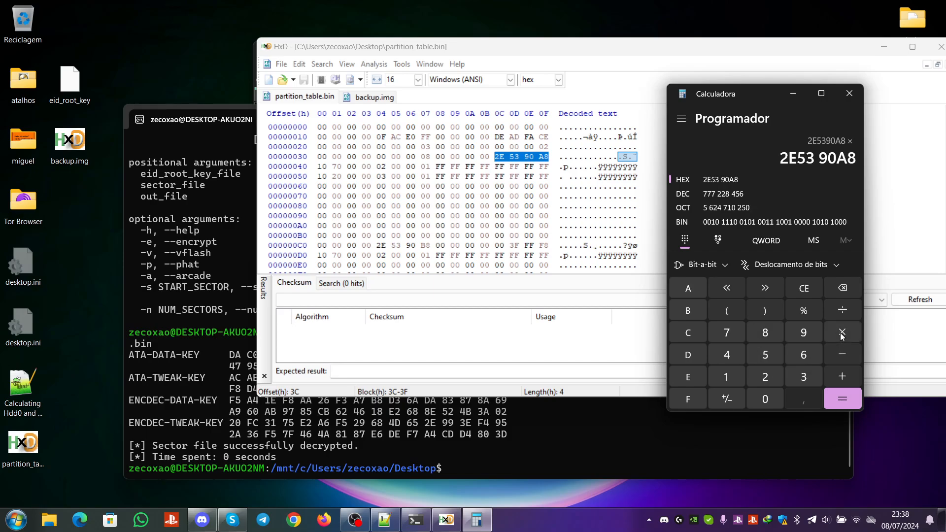
left_click(769, 378)
left_click(765, 400)
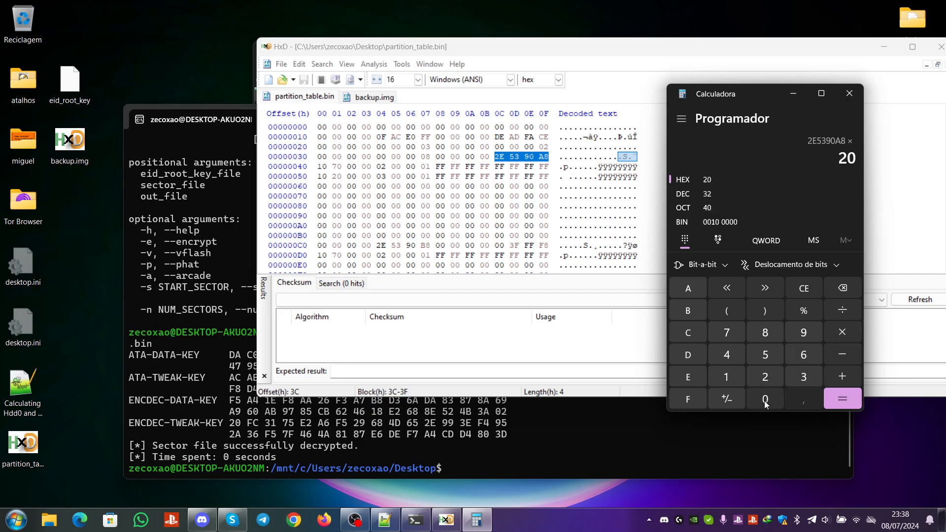
left_click(765, 402)
left_click(839, 394)
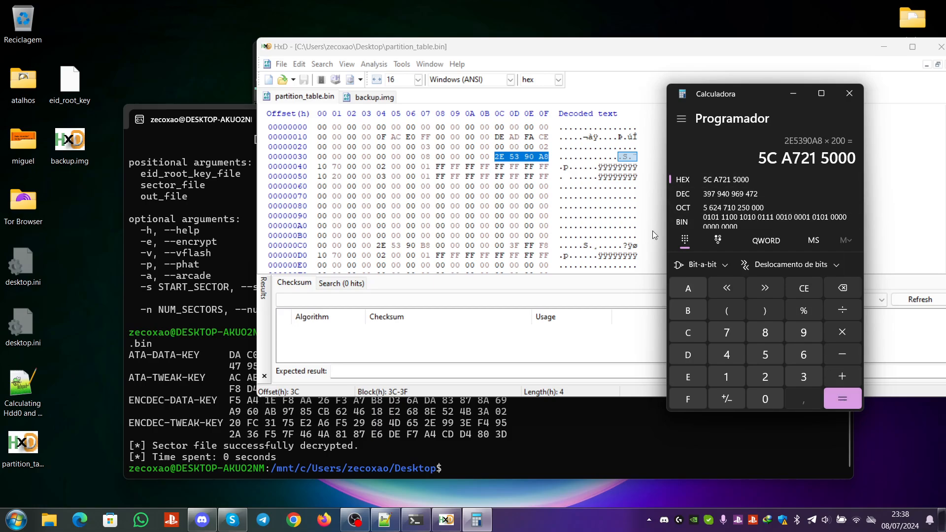
- Reposition the hex editor over the terminal and close it
left_click(803, 90)
left_click_drag(510, 50, 413, 48)
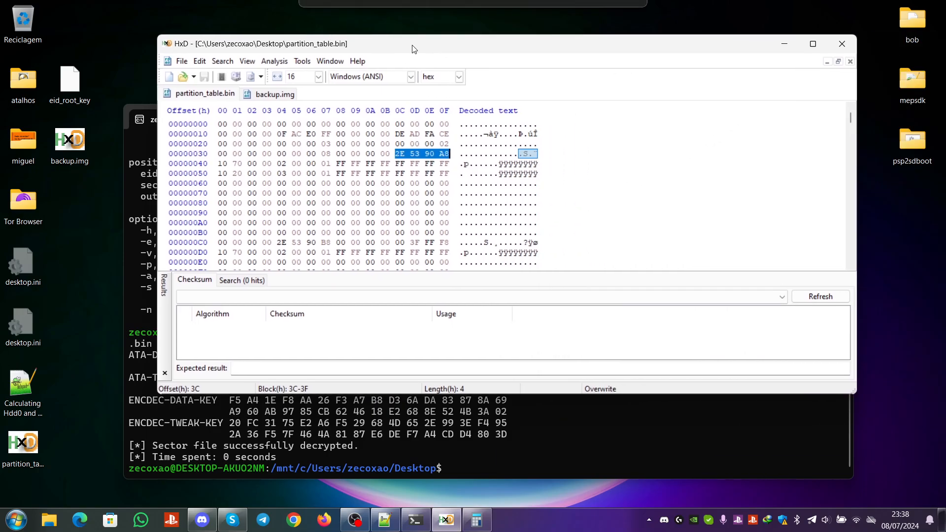
left_click(842, 43)
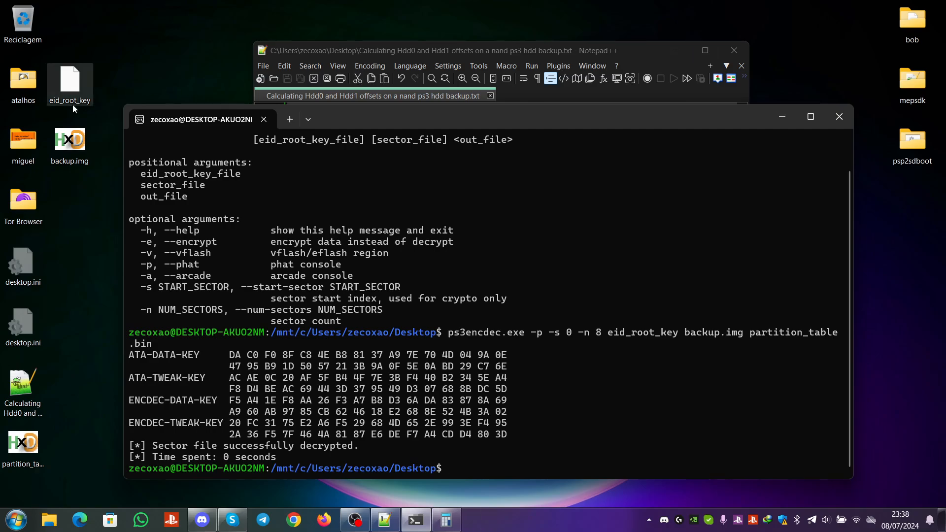
- Open backup.img in the hex editor and go to hexadecimal offset 1000 from the beginning
double_click(77, 150)
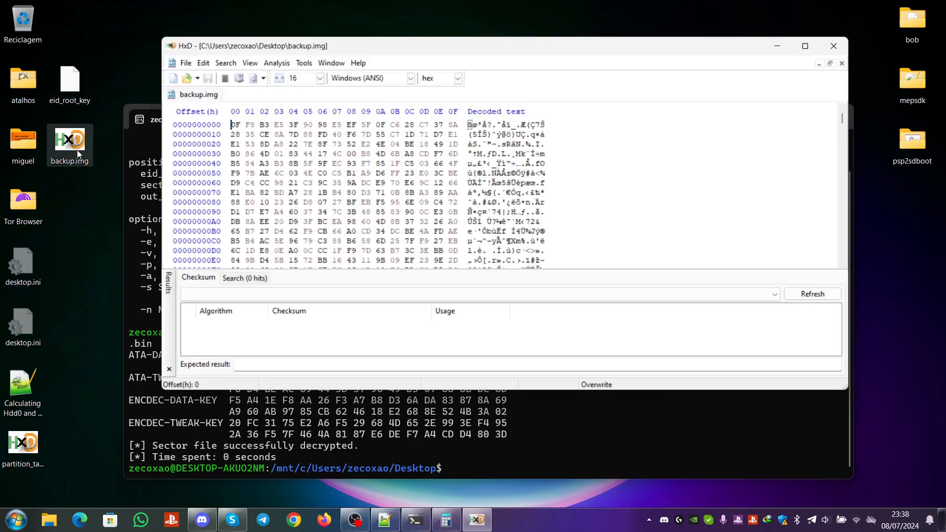
key("ctrl+g")
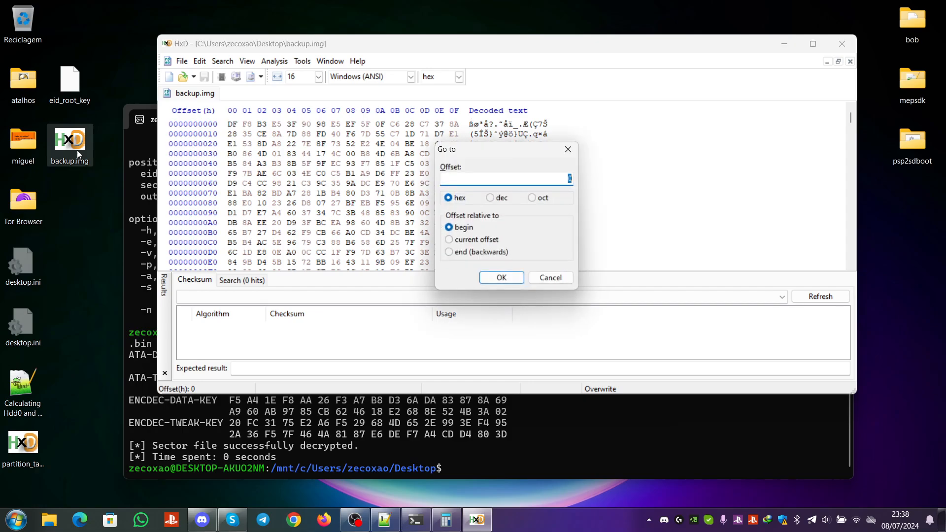
type("1000")
key("Return")
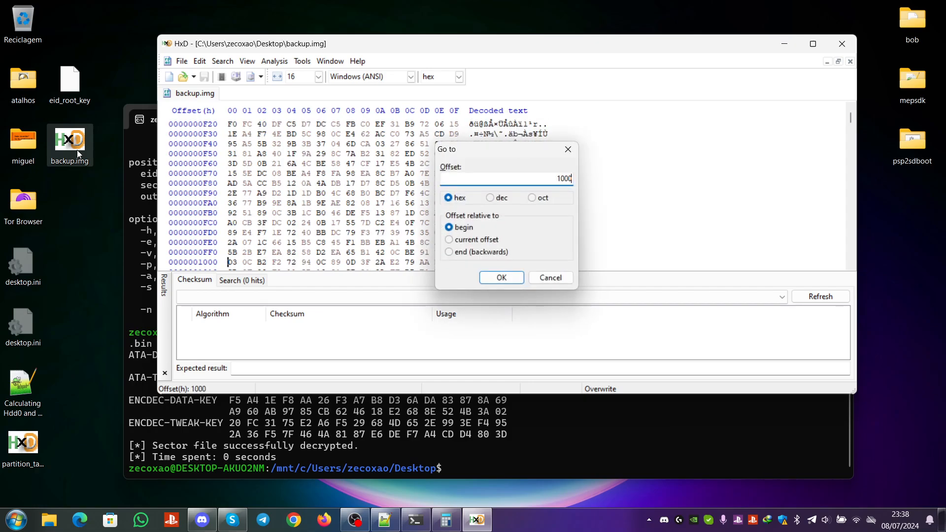
- Select a block starting at offset 1000 with hexadecimal length 5CA7215000 and inspect the bytes around its end
key("ctrl+e")
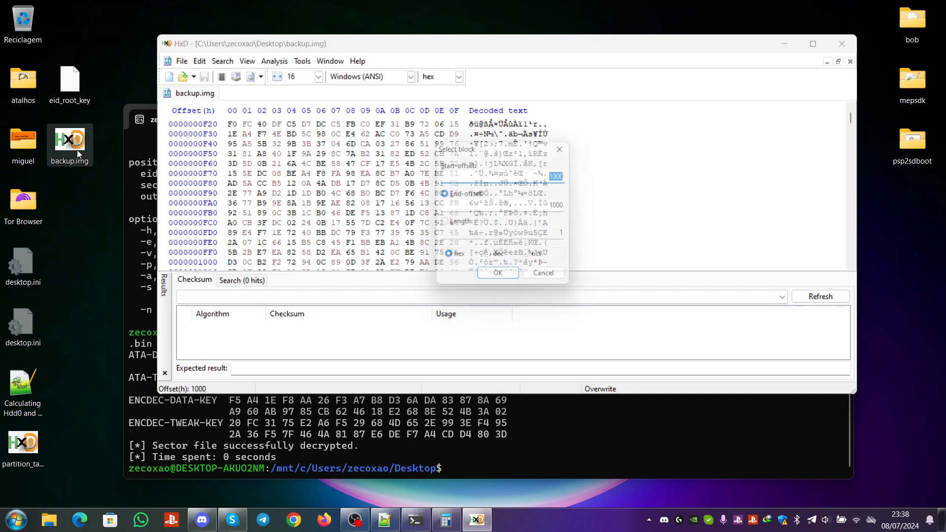
key("Tab")
key("Tab")
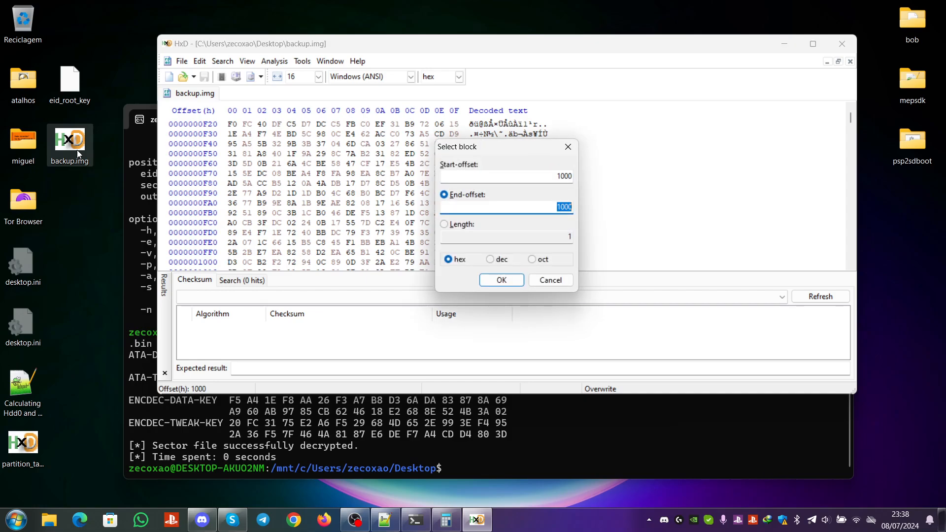
key("Tab")
key("Tab")
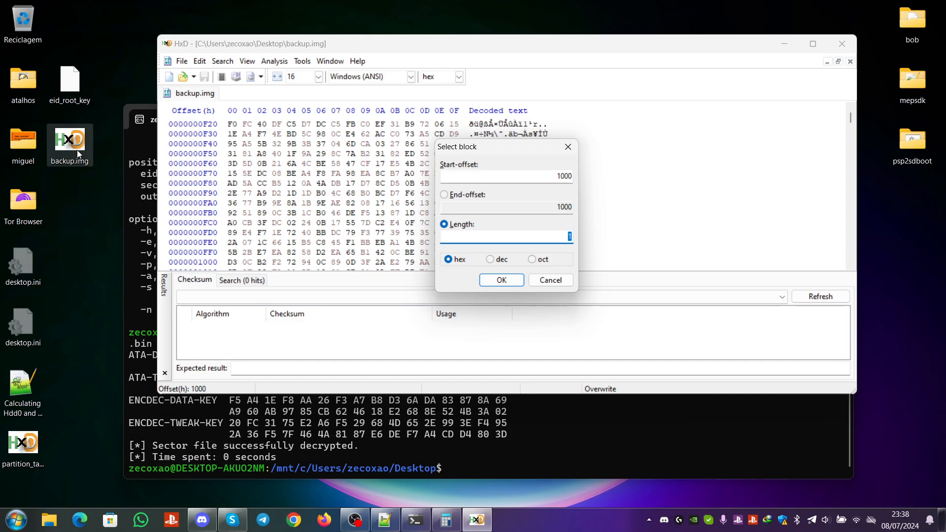
type("5CA7215000")
left_click(500, 283)
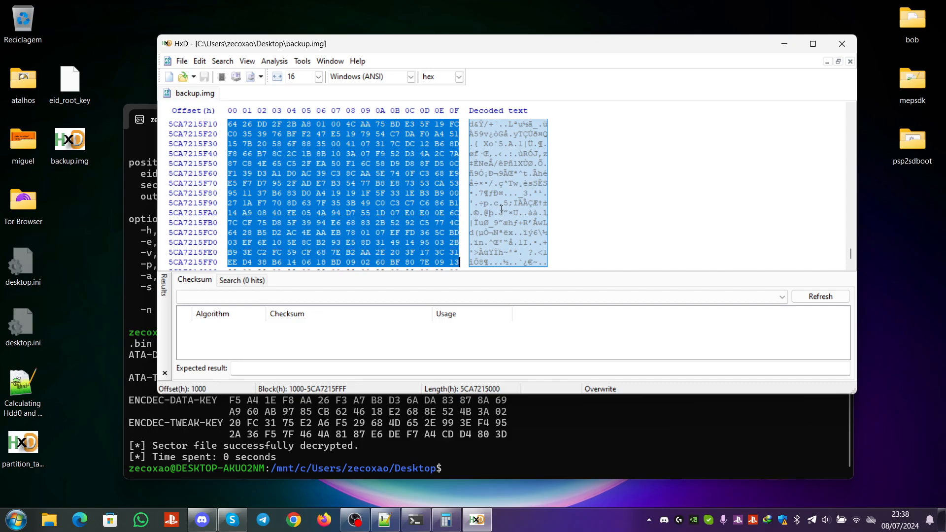
scroll(503, 194, "down", 2)
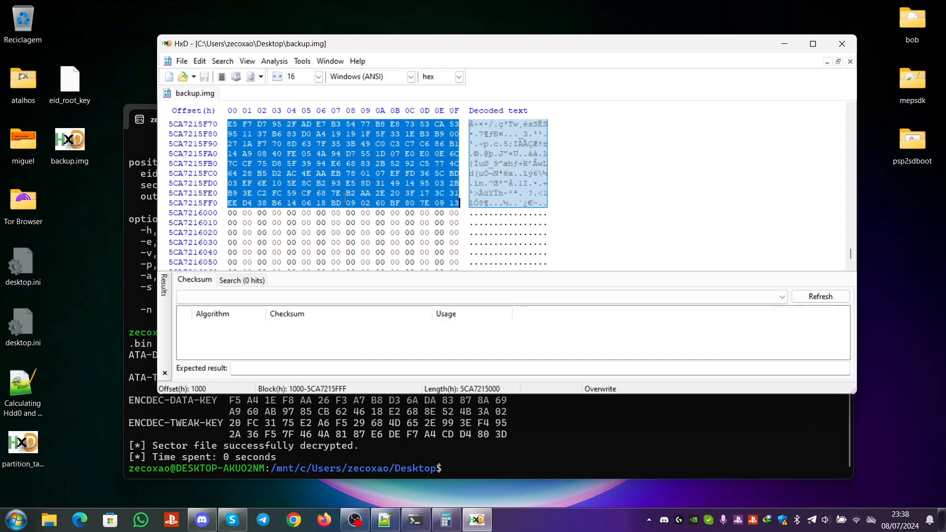
scroll(347, 199, "down", 10)
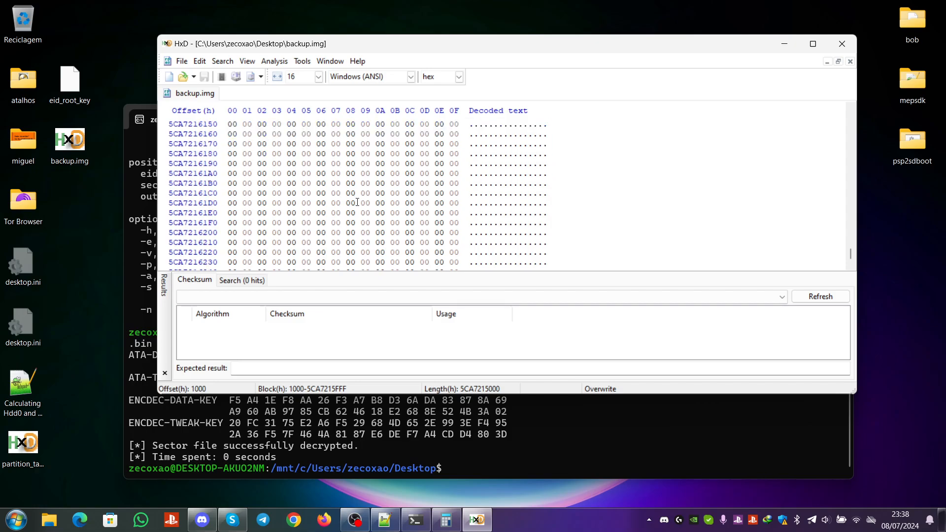
scroll(358, 202, "up", 7)
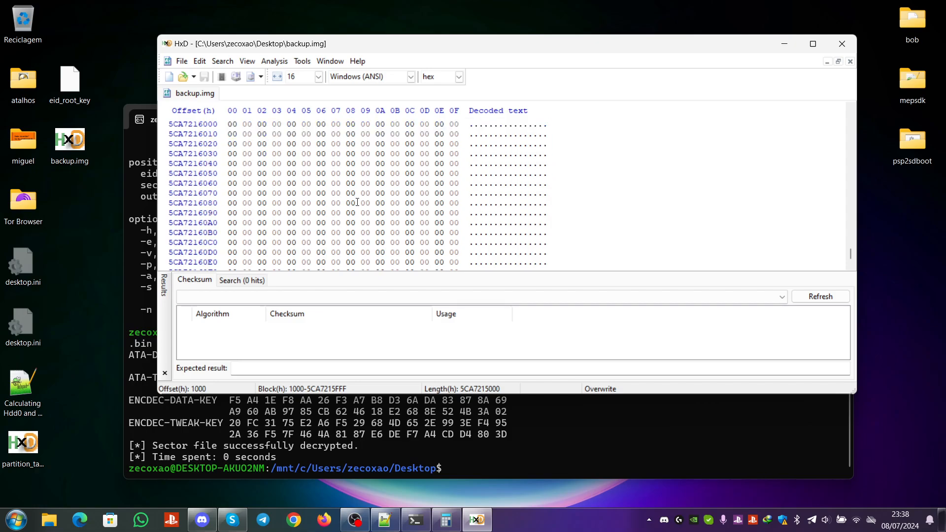
scroll(358, 202, "up", 4)
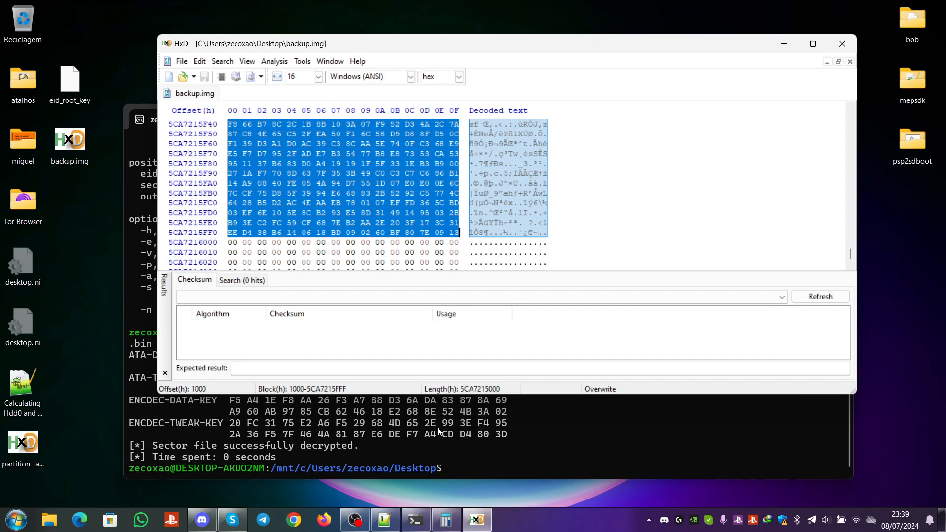
- Add the line "dd tool to copy specific regions of the backup file" to the requirements text file and save it
double_click(22, 386)
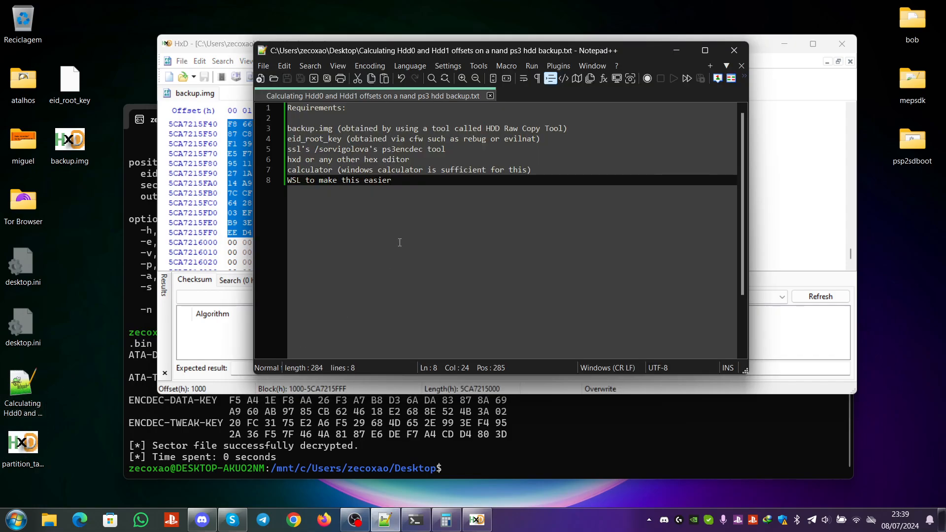
key("Return")
type("d")
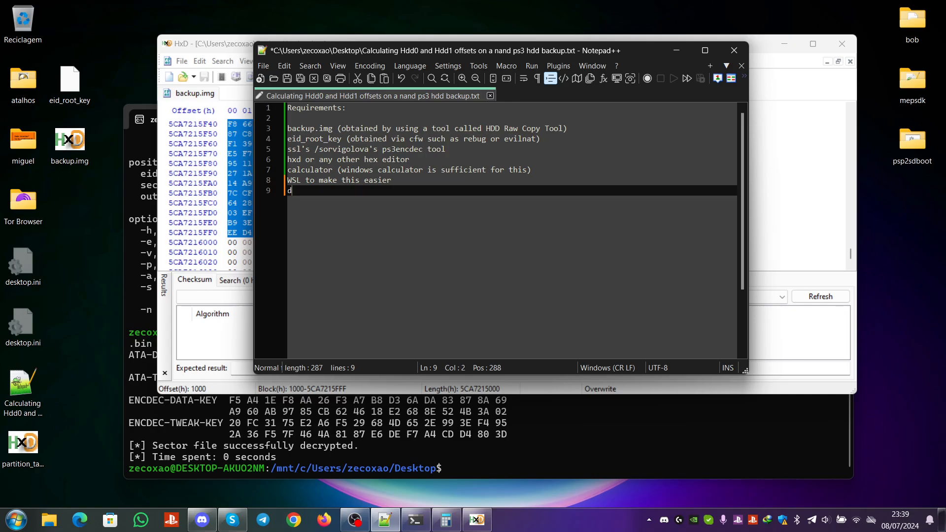
type("d tool to copy specif")
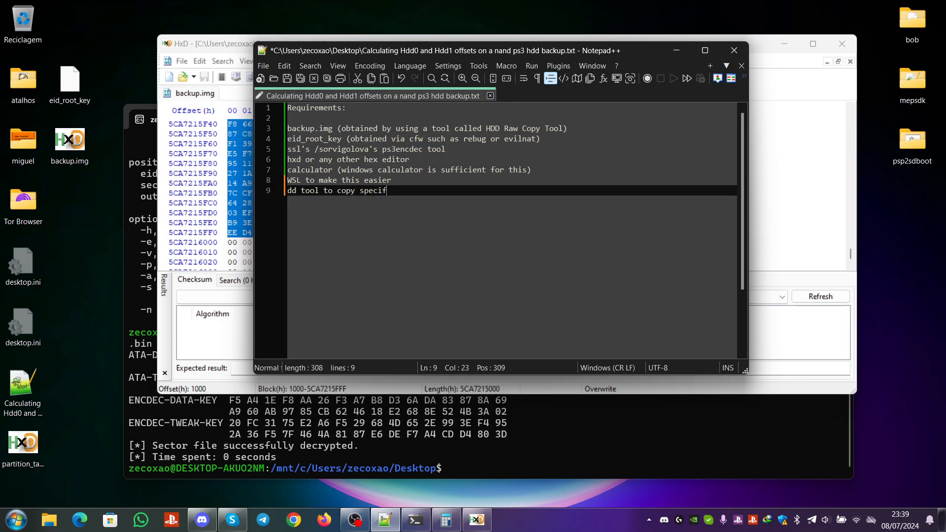
type("ic re")
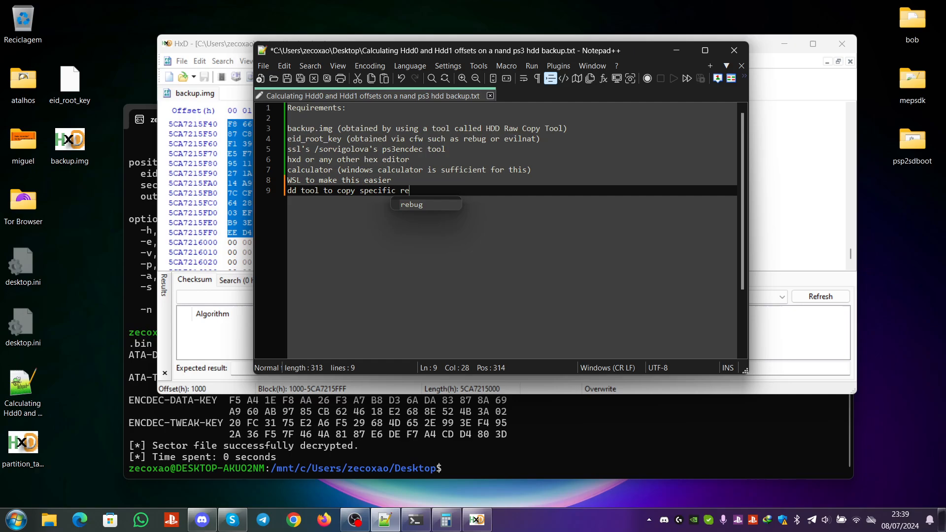
type("gions of the")
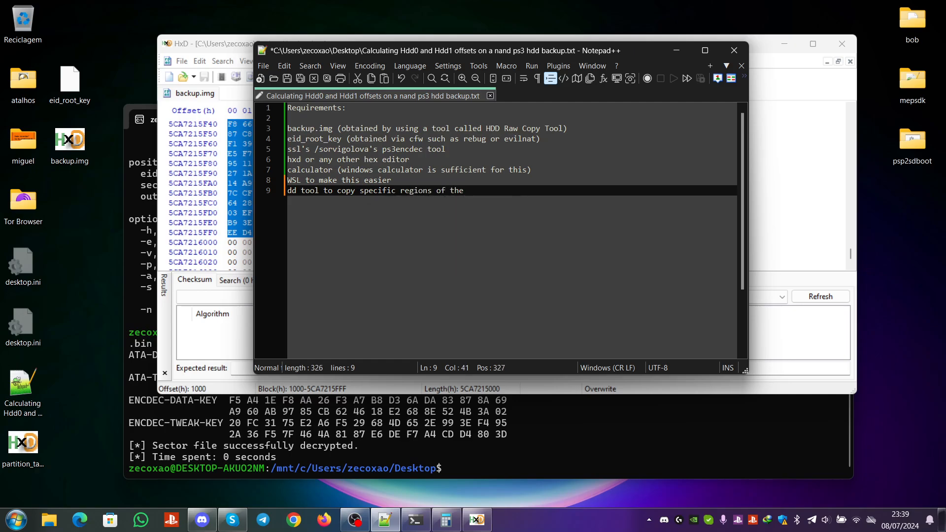
type(" backup file")
key("ctrl+s")
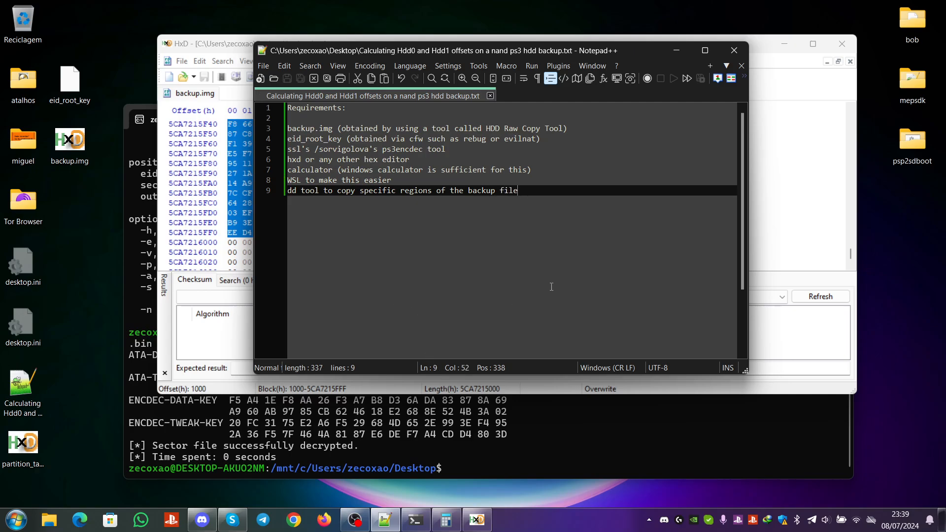
- Review the bytes following the selected block in backup.img and close the hex editor
left_click(798, 232)
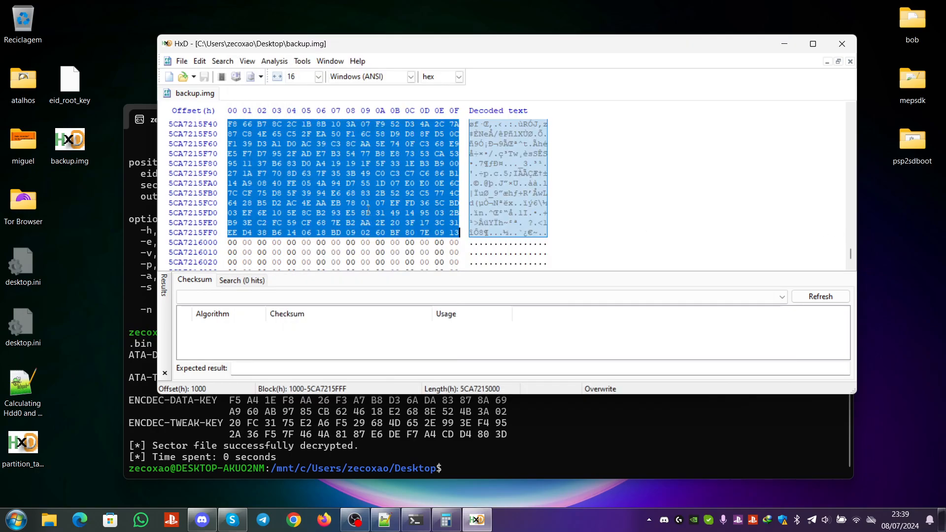
scroll(318, 198, "down", 2)
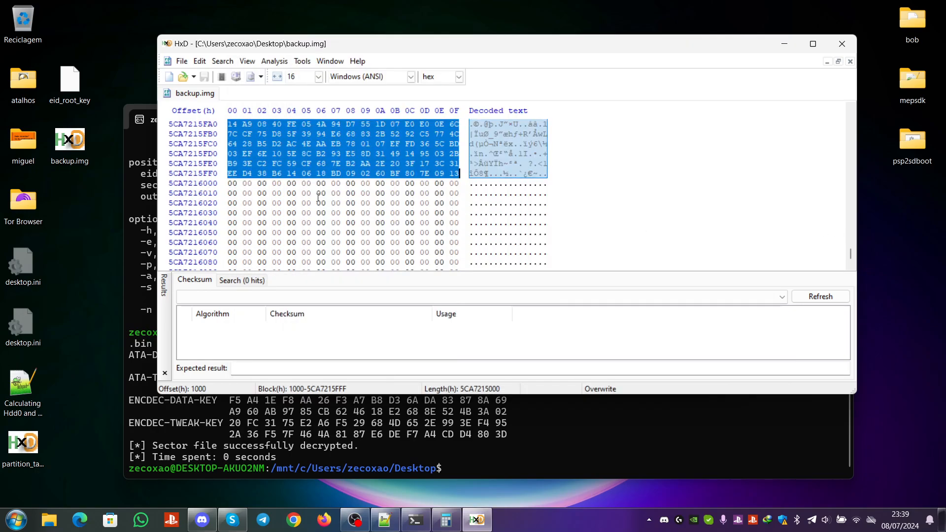
scroll(850, 252, "down", 1)
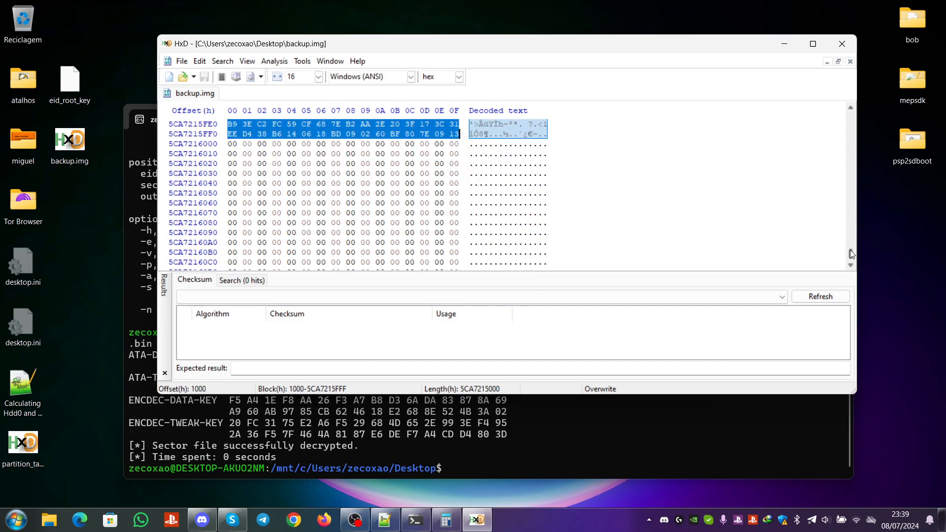
left_click_drag(850, 250, 851, 109)
left_click(848, 50)
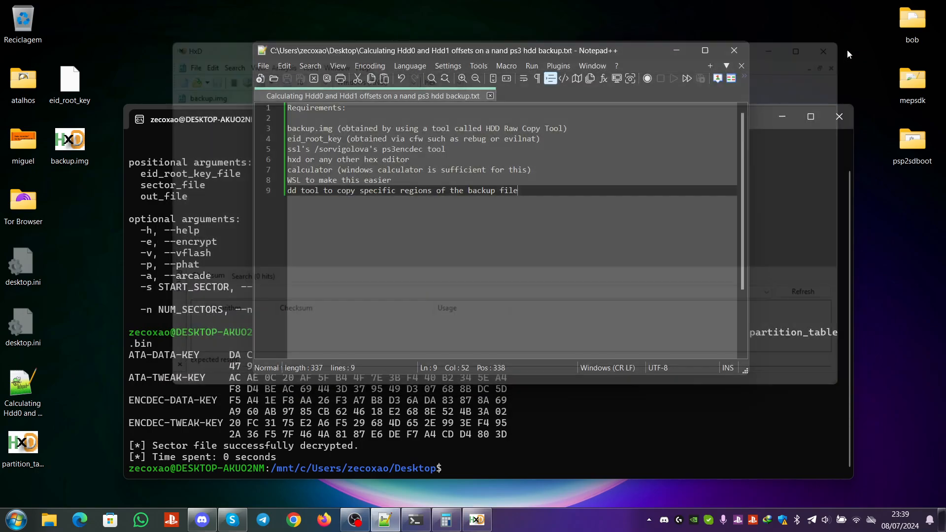
- Open partition_table.bin in the hex editor and select the eight bytes at offsets C0-C7
left_click(15, 459)
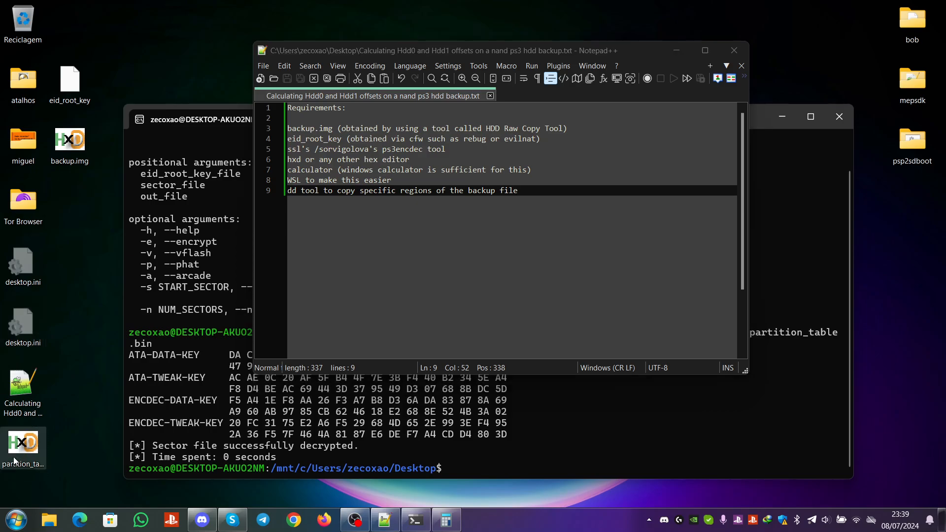
double_click(15, 461)
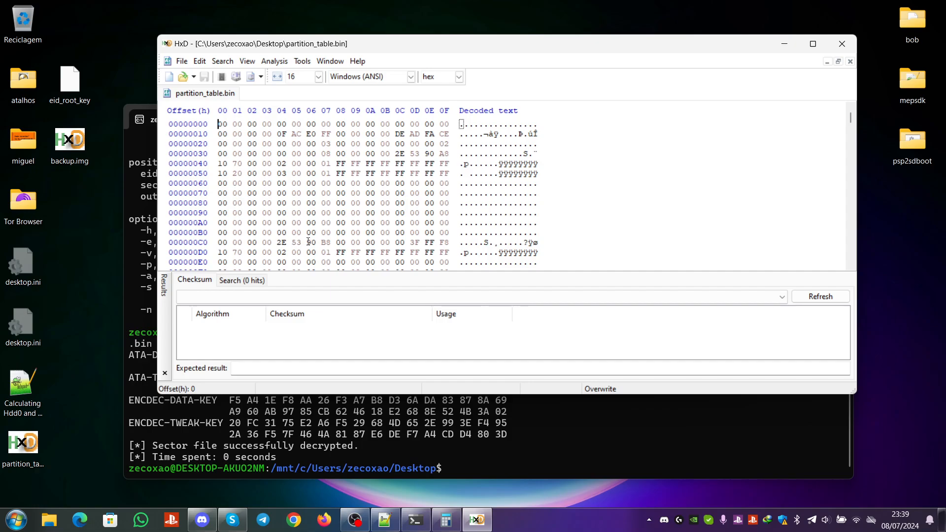
left_click_drag(330, 244, 209, 242)
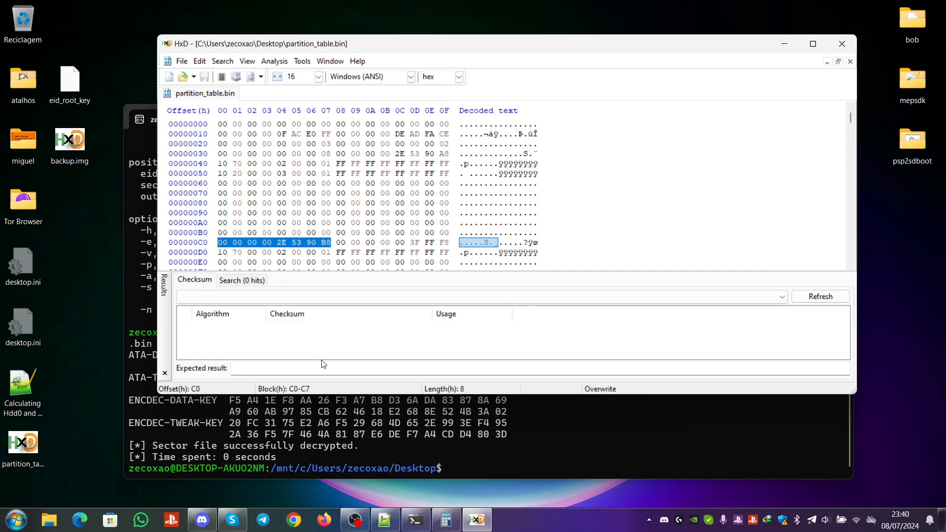
- Bring up the calculator over the hex editor, clear it and enter the hexadecimal start sector 2E5390B8
left_click(451, 527)
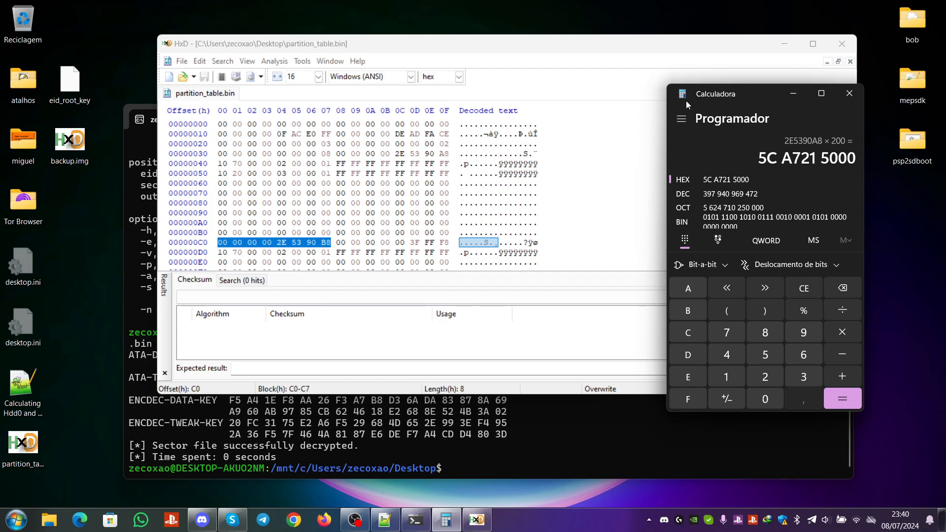
left_click_drag(709, 93, 521, 94)
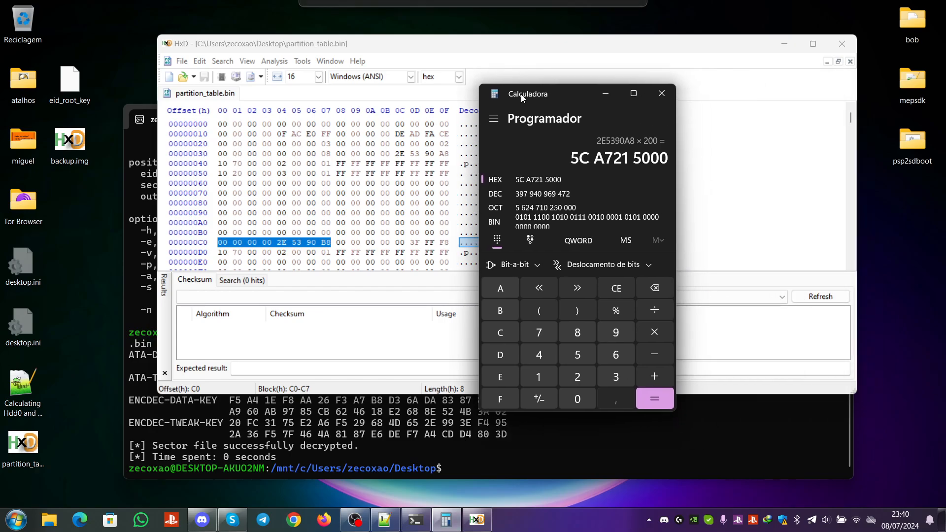
left_click(615, 294)
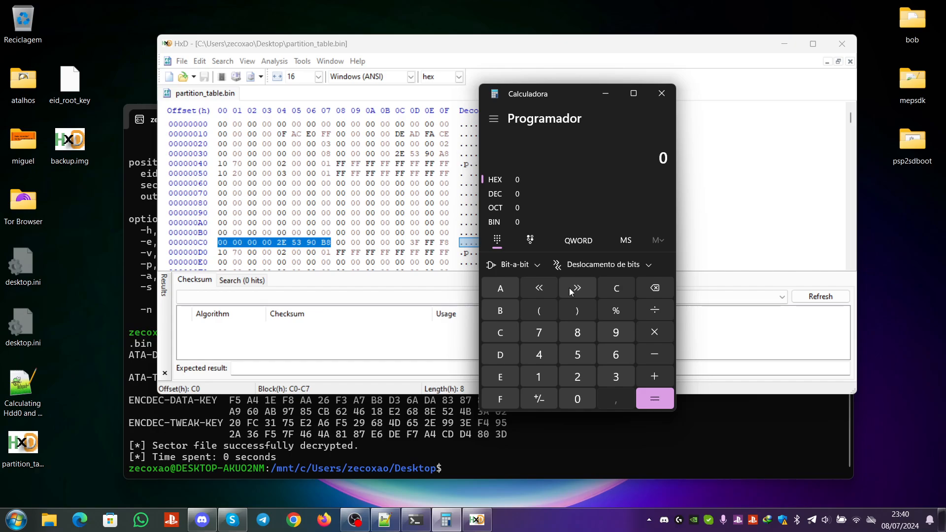
type("2e54")
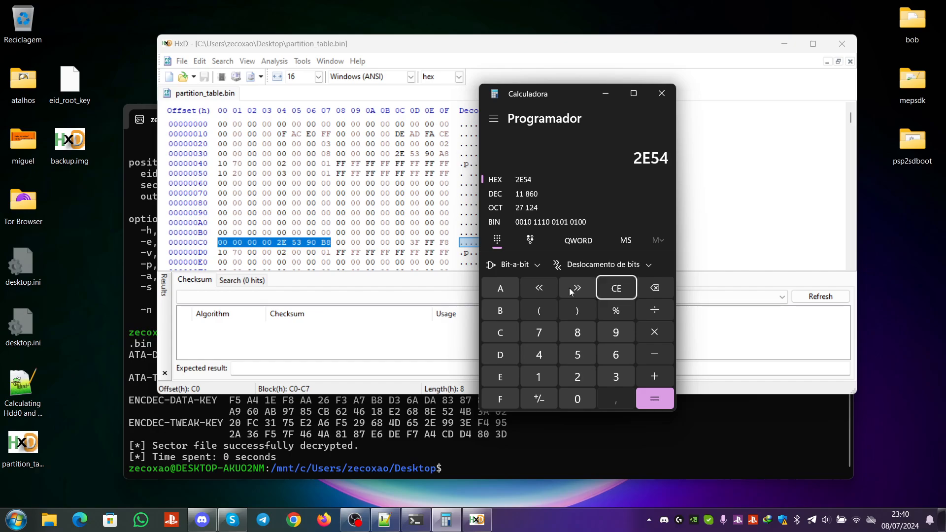
key("BackSpace")
type("3")
type("90b8")
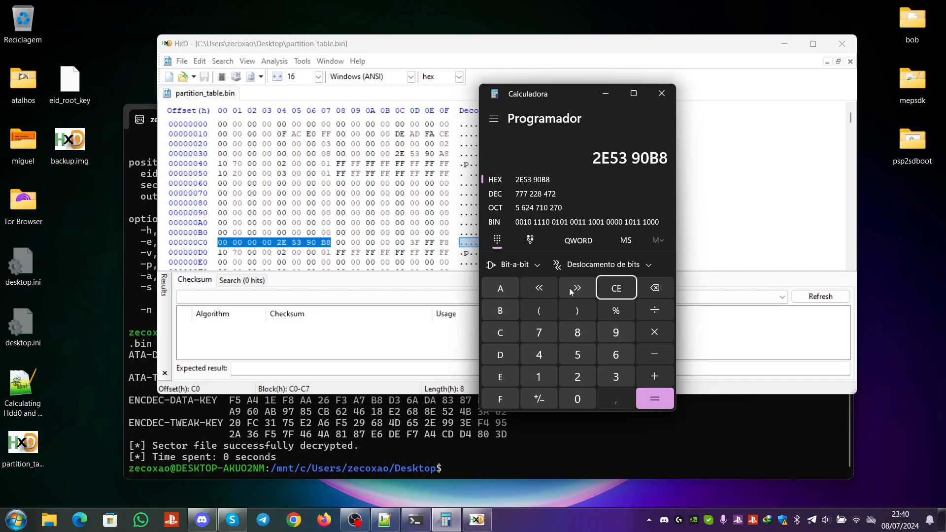
- Multiply the entered start sector by hexadecimal 200 to calculate its byte offset
left_click(661, 336)
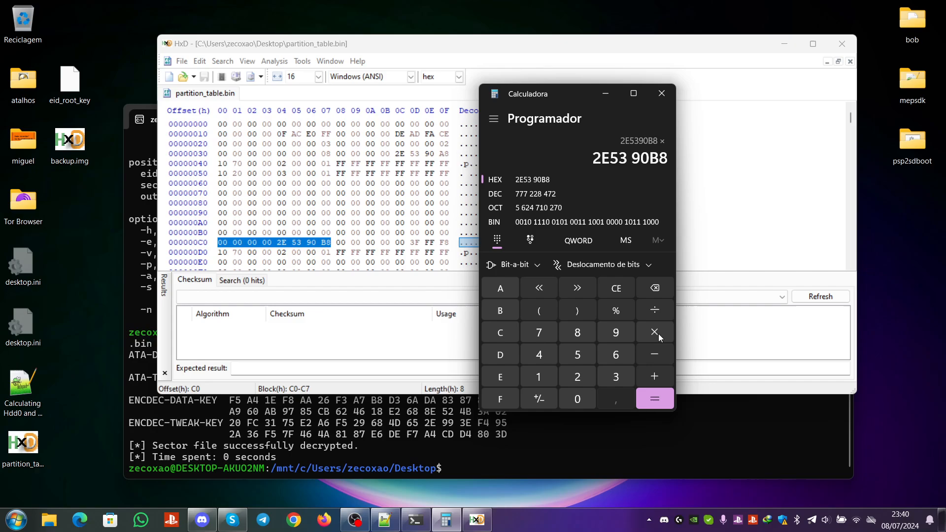
left_click(579, 376)
left_click(577, 403)
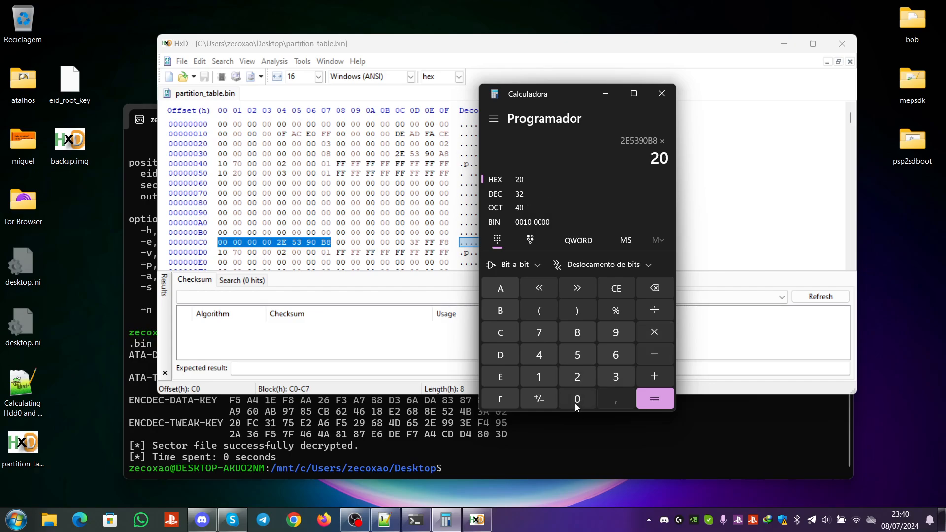
left_click(577, 403)
left_click(649, 392)
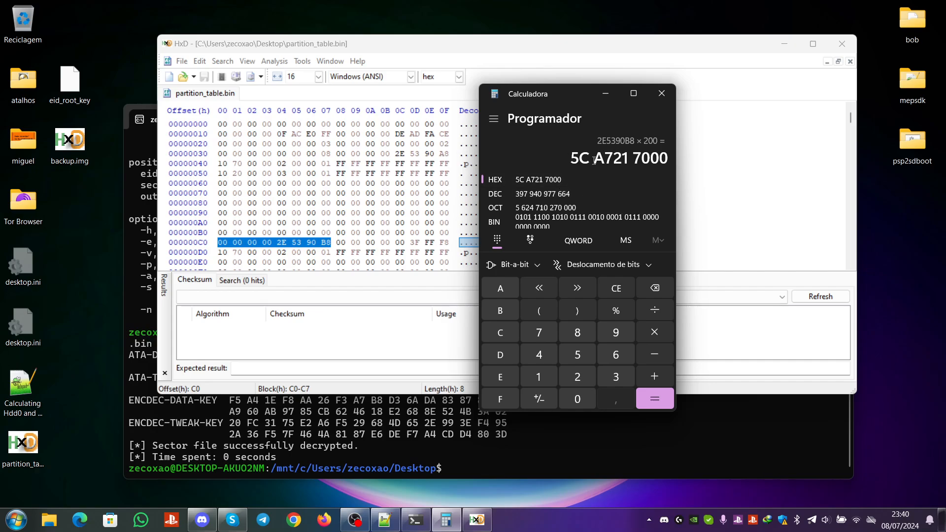
- Minimize the calculator, recheck the calculated byte offset in it and return to the partition table
left_click(599, 88)
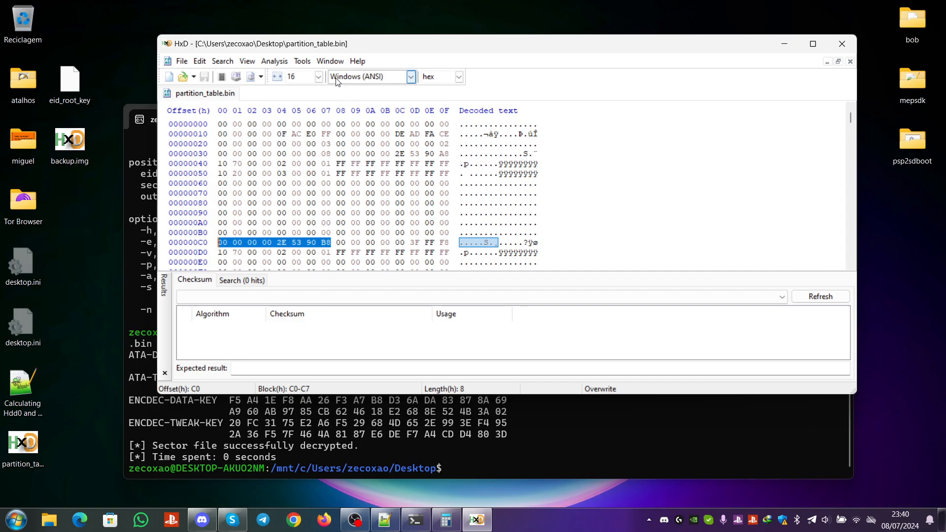
left_click(447, 518)
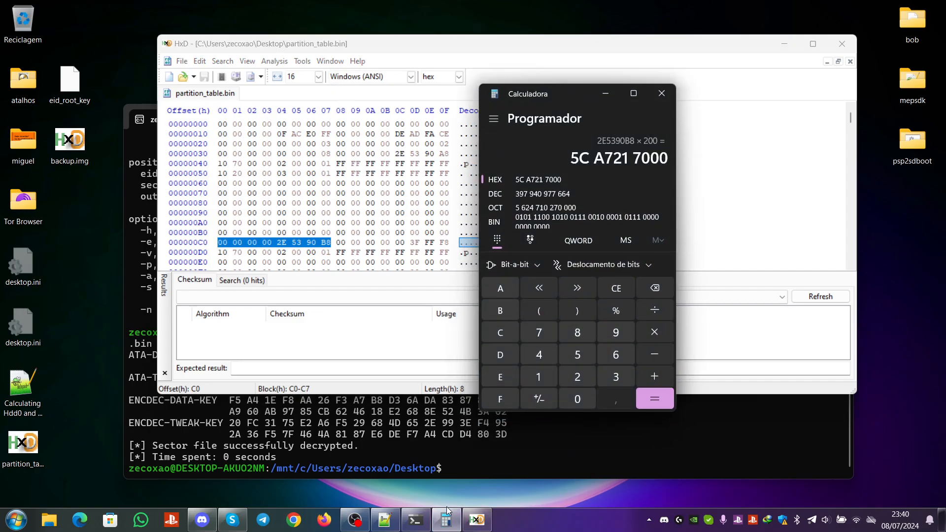
left_click(378, 48)
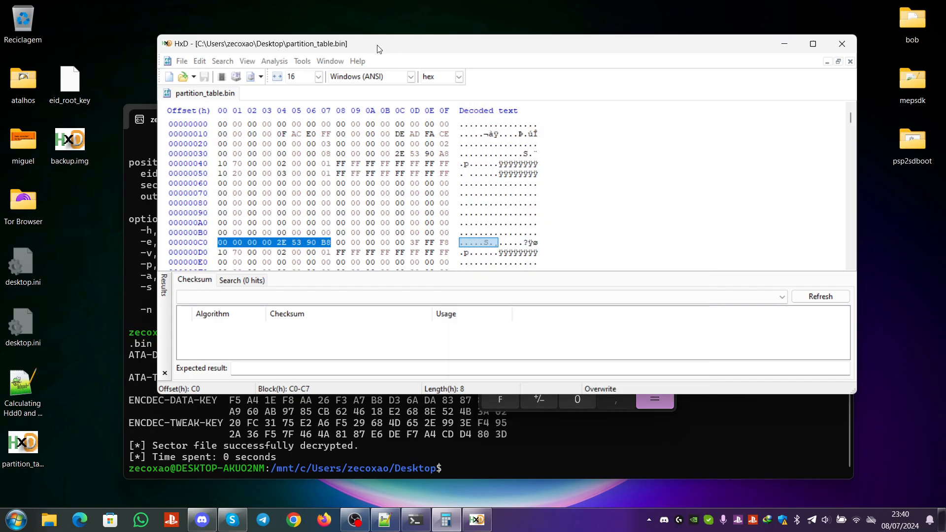
- Open backup.img in the hex editor and go to hexadecimal offset 05CA7217000, counted from the beginning of the file
key("ctrl+g")
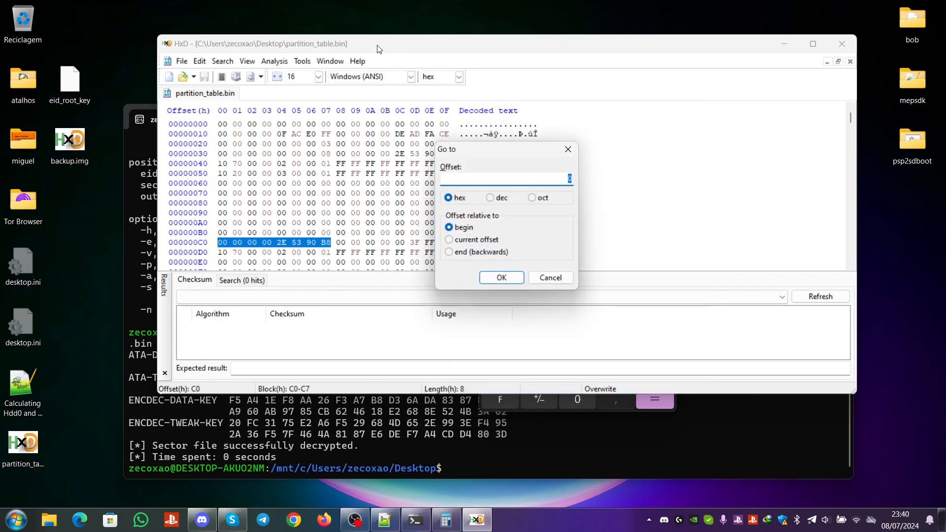
left_click(548, 279)
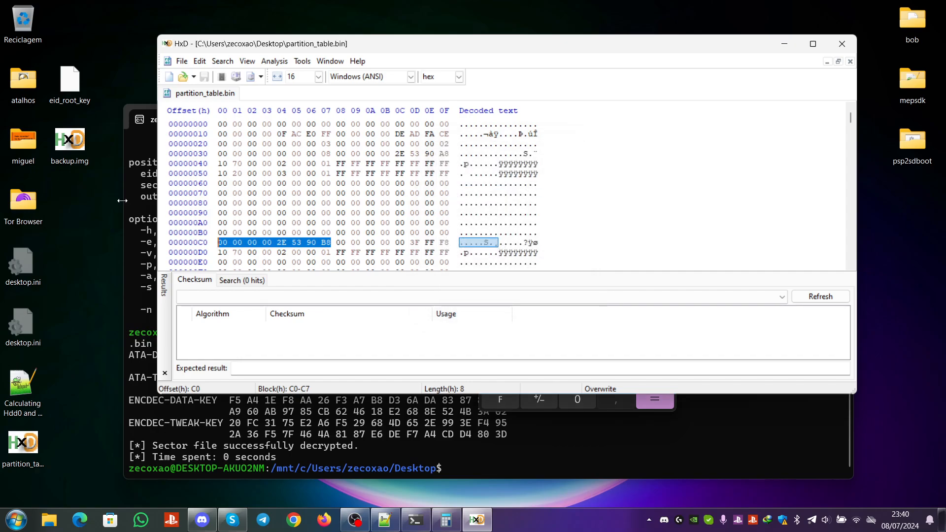
double_click(58, 150)
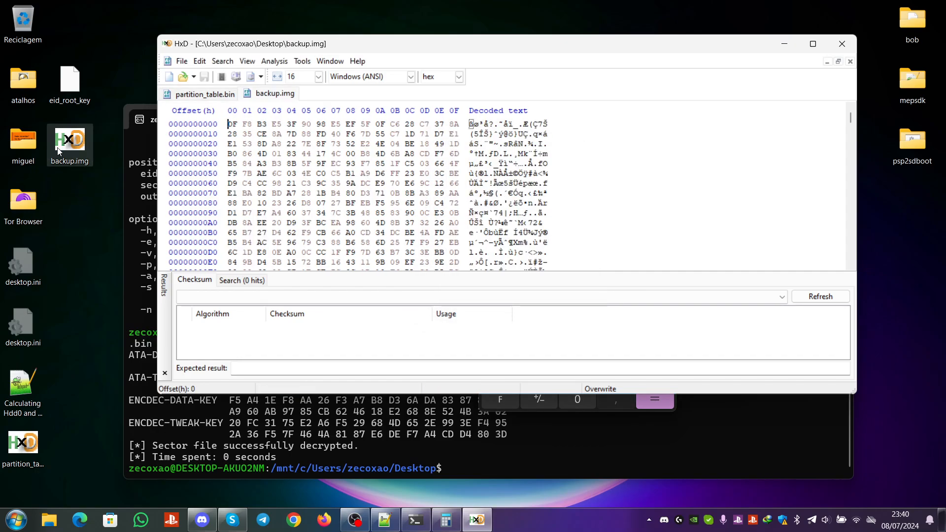
key("ctrl+g")
type("05CA7217000")
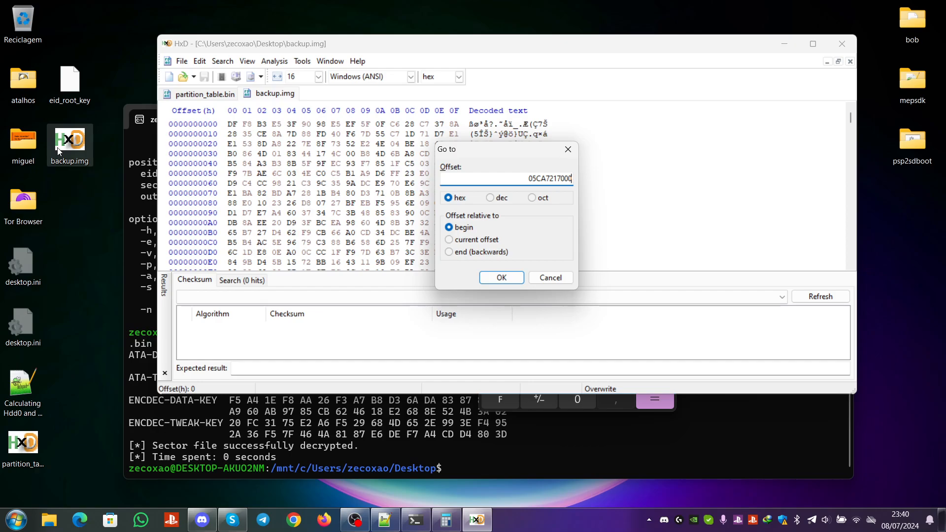
key("Return")
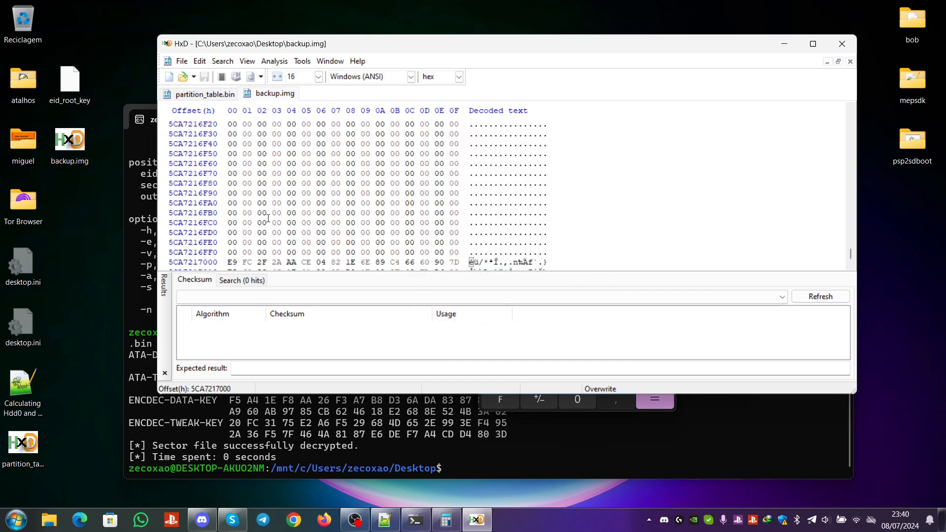
scroll(265, 233, "down", 1)
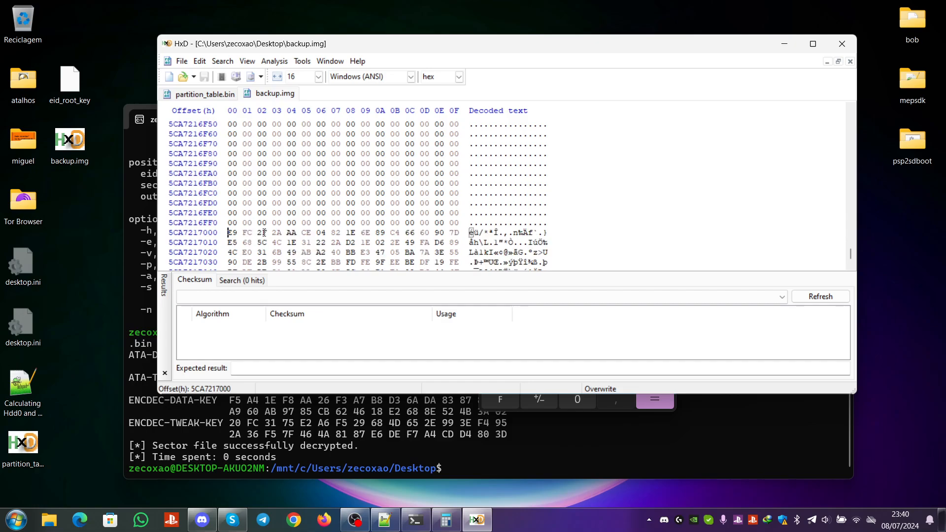
scroll(264, 233, "down", 1)
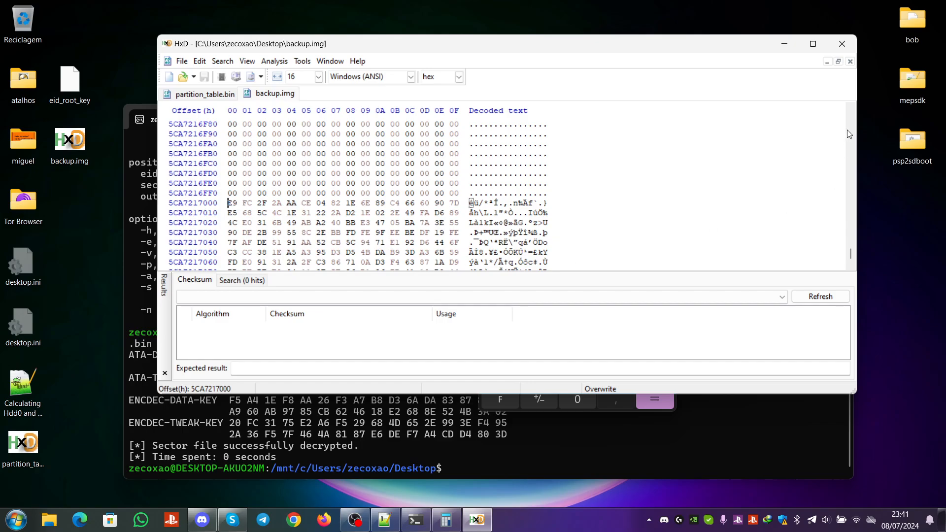
- Minimize the hex editor and divide the byte offset in the calculator by hexadecimal 200 to get the start sector
left_click(787, 44)
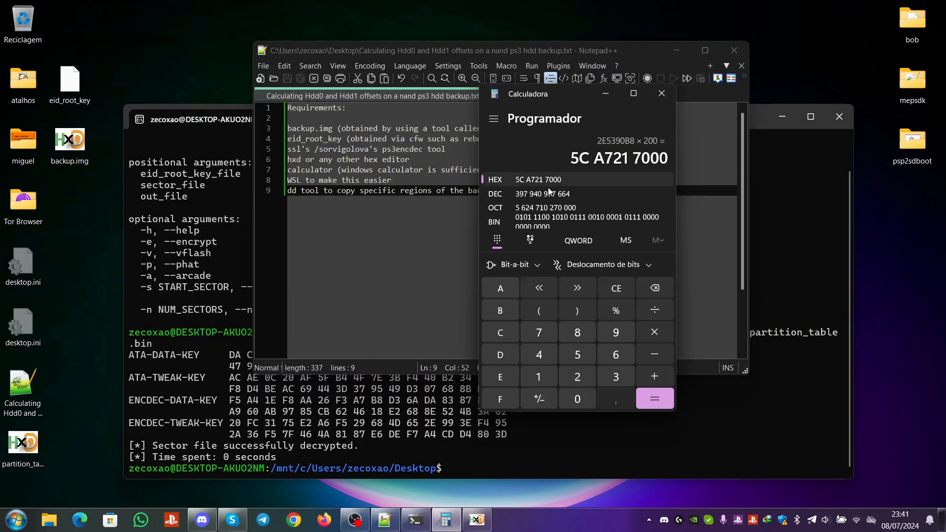
left_click(654, 312)
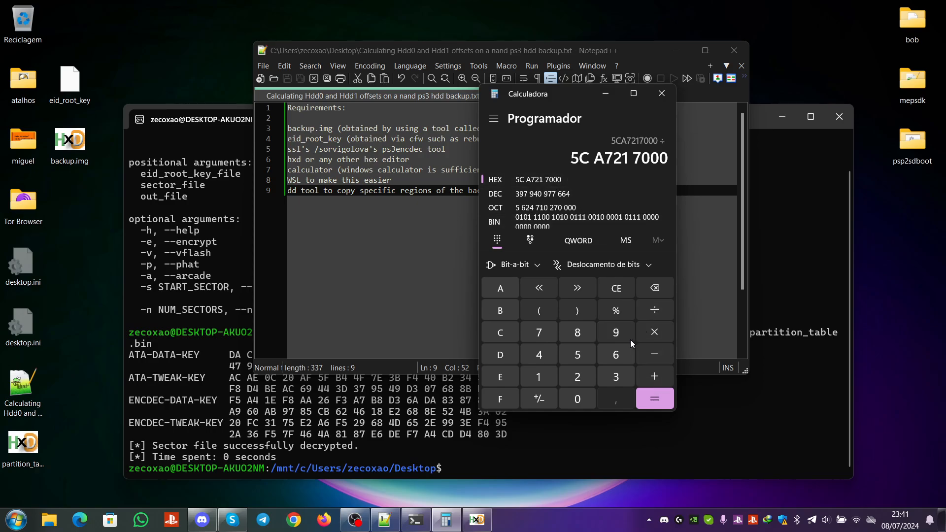
left_click(578, 380)
left_click(569, 392)
left_click(569, 392)
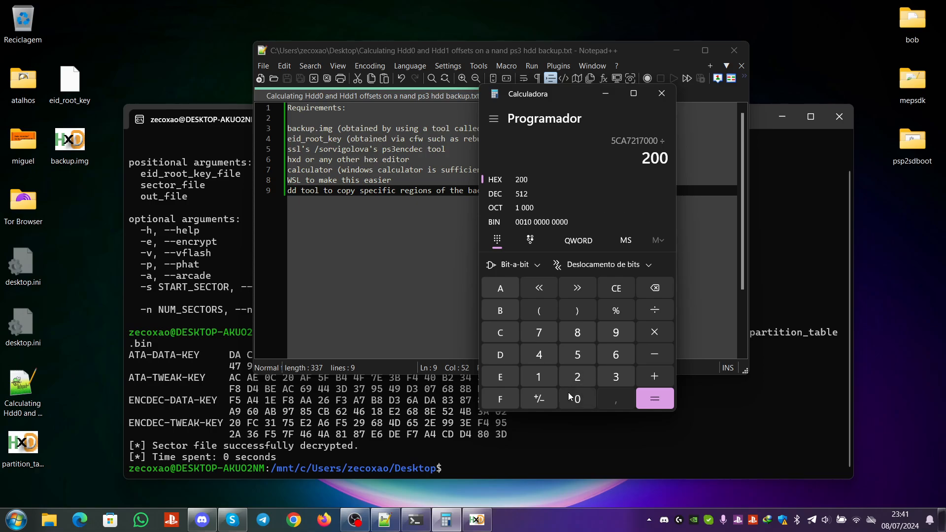
left_click(649, 403)
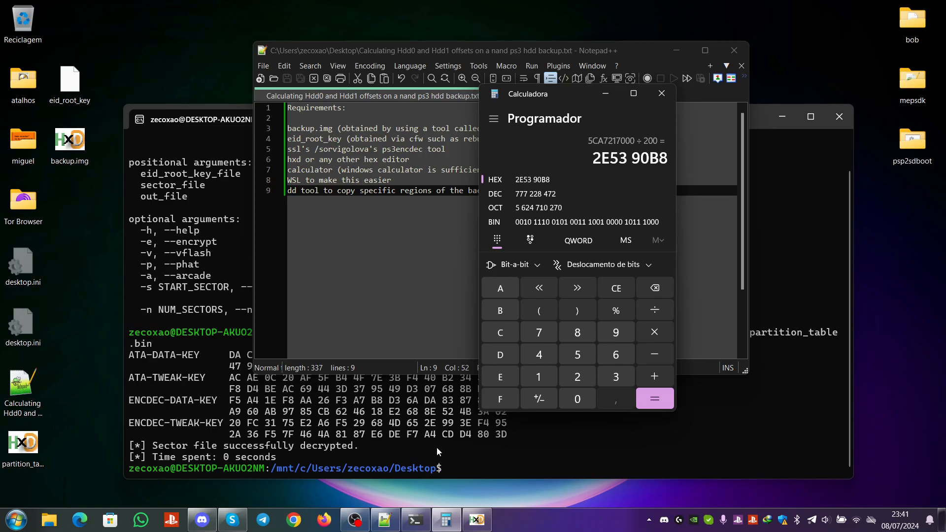
- Return to backup.img and select a block of hexadecimal length 1000 starting at offset 5CA7217000
left_click(476, 520)
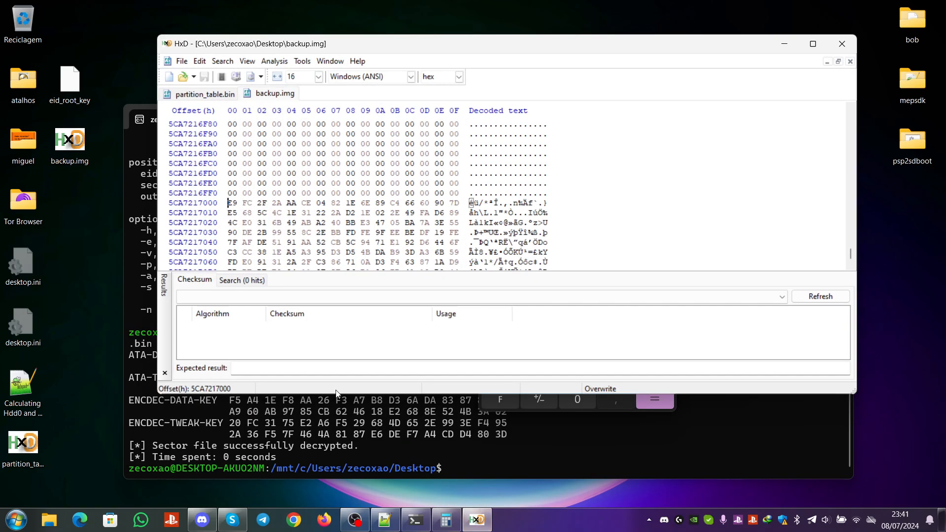
key("ctrl+e")
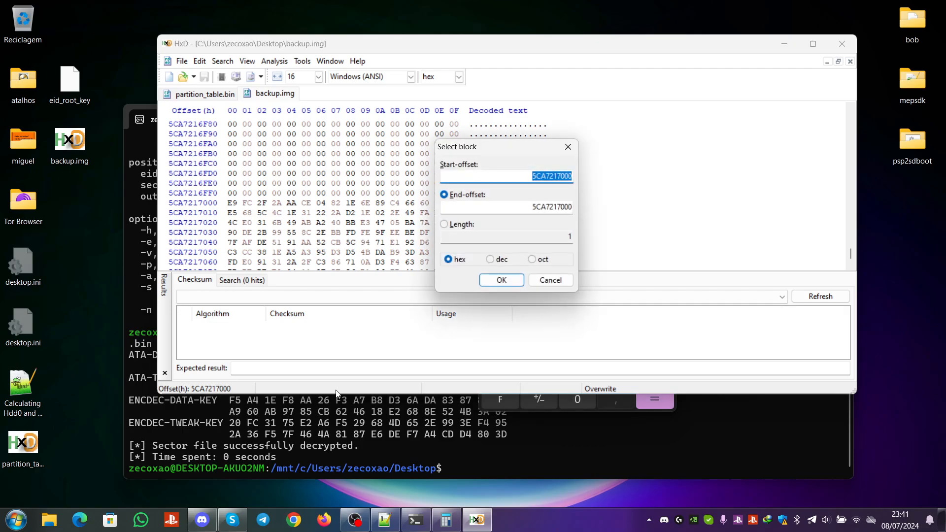
key("Tab")
key("Tab")
key("Tab")
key("Tab")
type("1000")
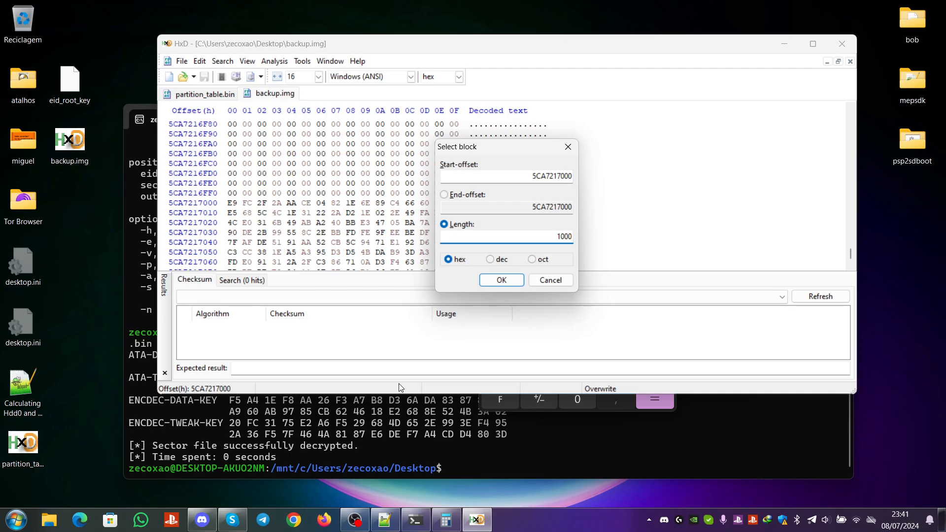
left_click(503, 280)
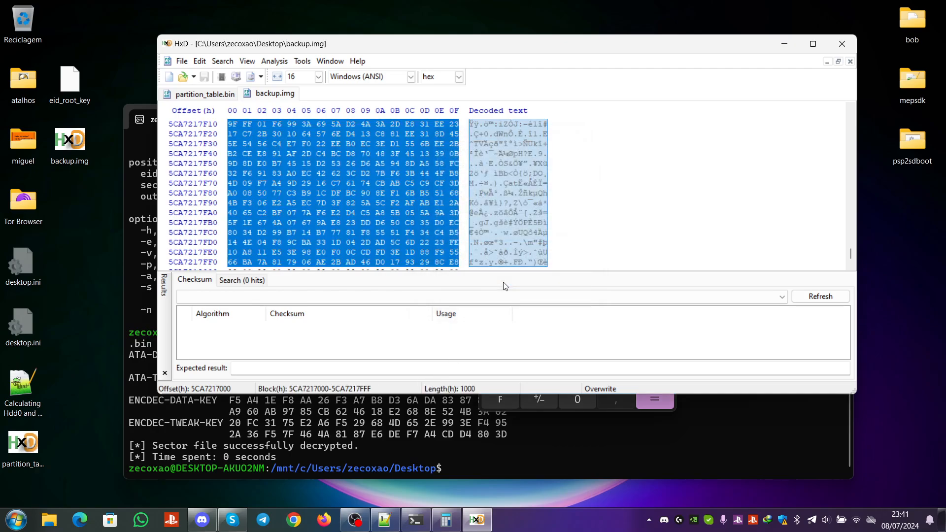
- Copy the selected block into a new file, save it on the desktop as hdd1_test.bin and close the hex editor
left_click(173, 79)
key("ctrl+v")
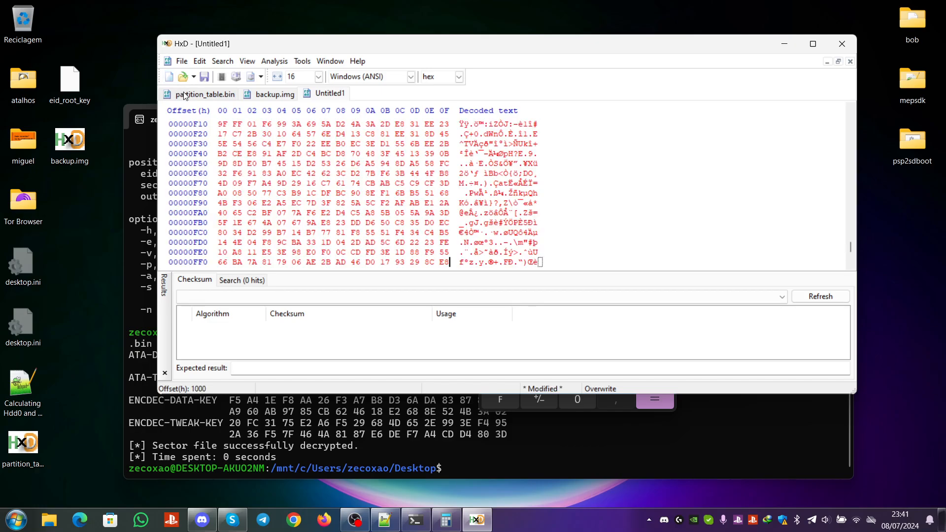
left_click(189, 67)
left_click(232, 124)
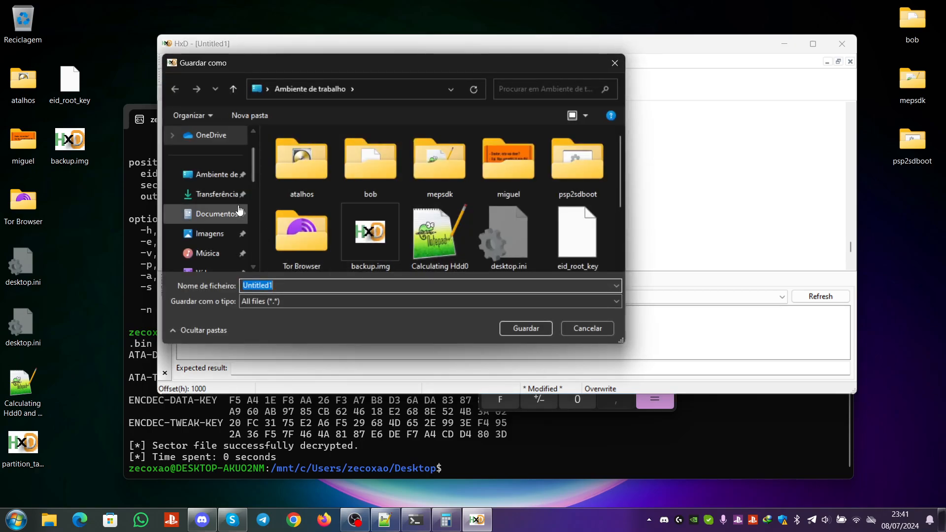
left_click(221, 178)
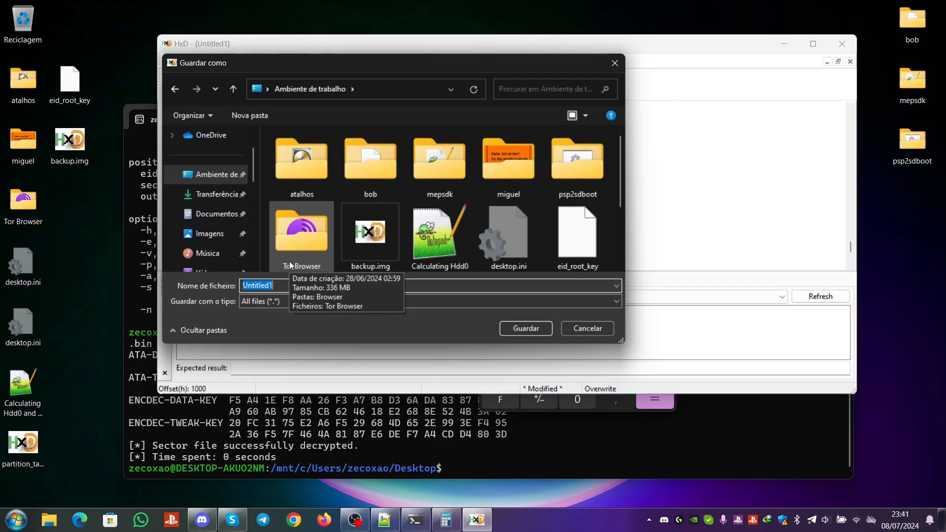
type("hdd1_")
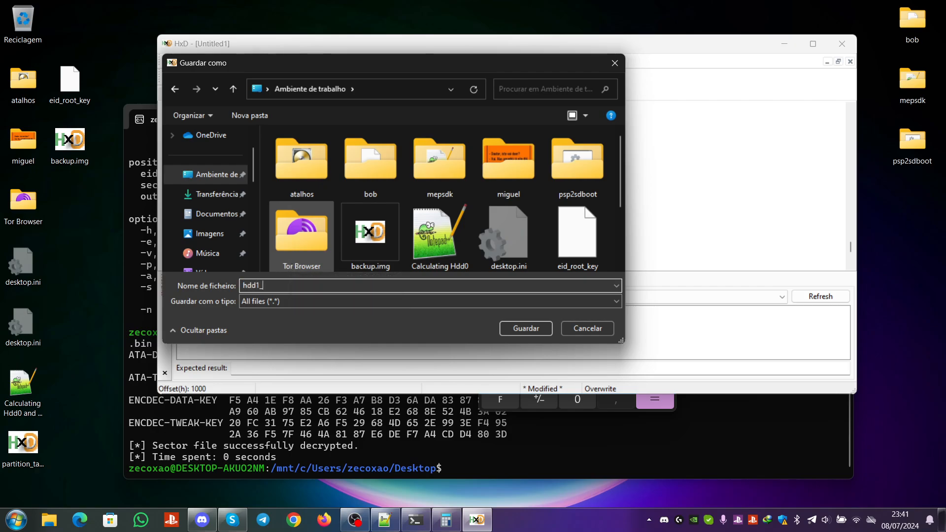
type("test.bin")
key("Return")
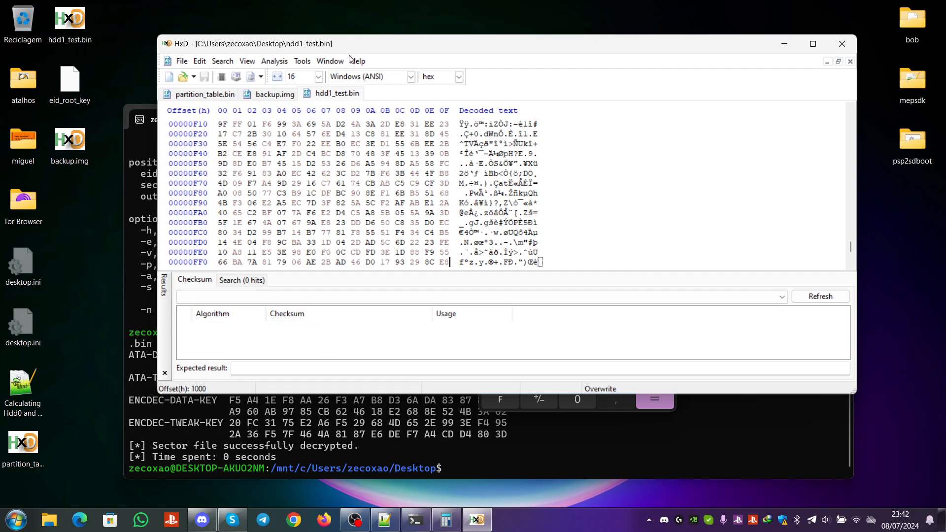
left_click(838, 47)
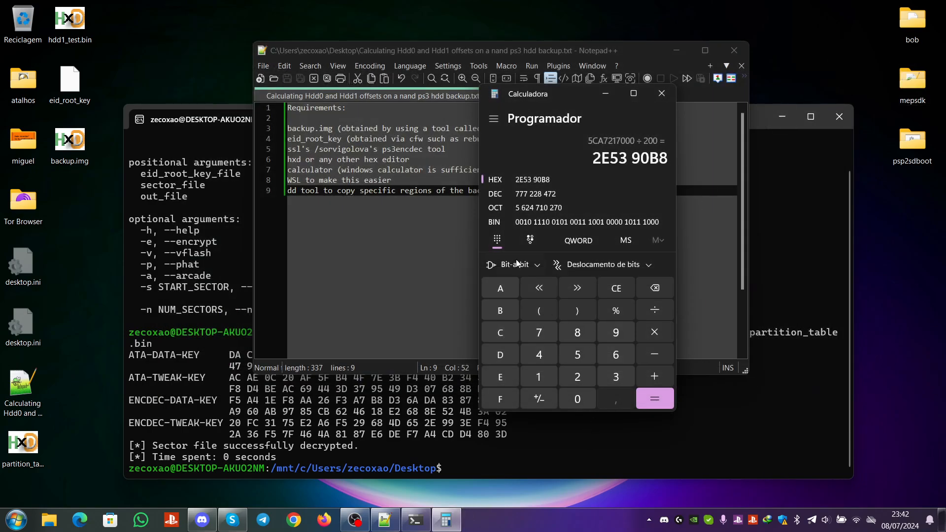
- Convert the start sector to decimal in the calculator and set -s to 777228472 in the recalled ps3encdec.exe command
left_click(500, 197)
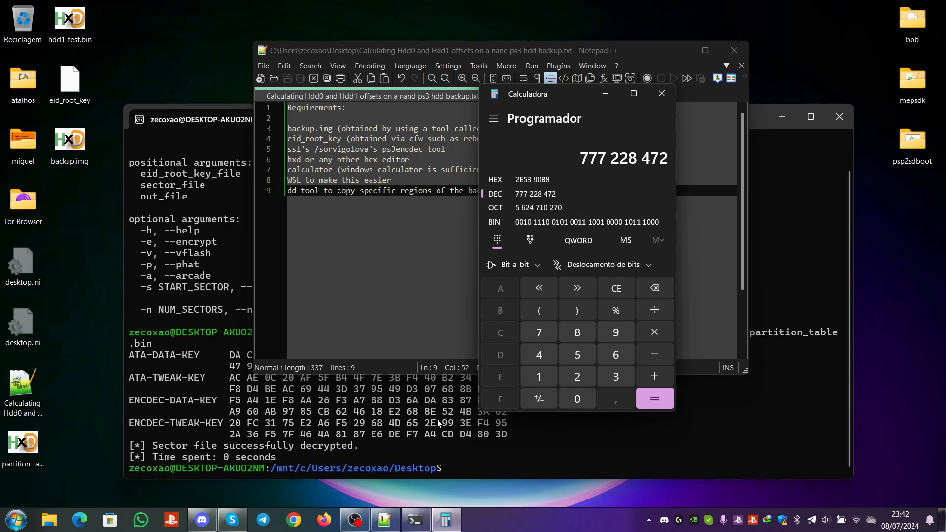
left_click(374, 413)
key("Up")
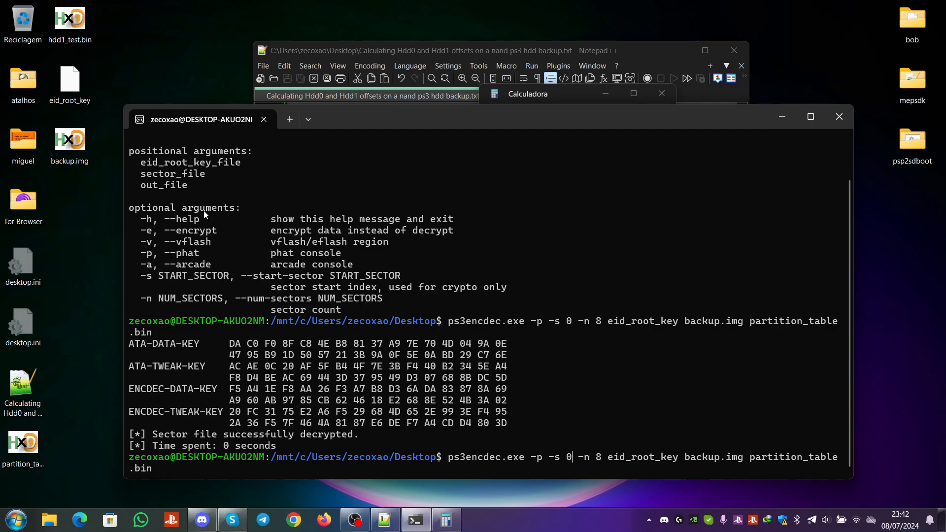
key("BackSpace")
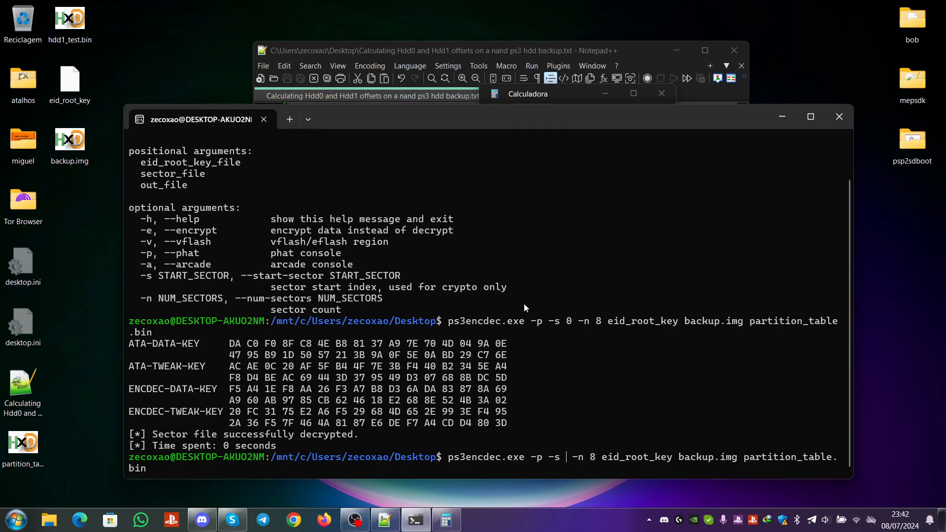
type("777228472")
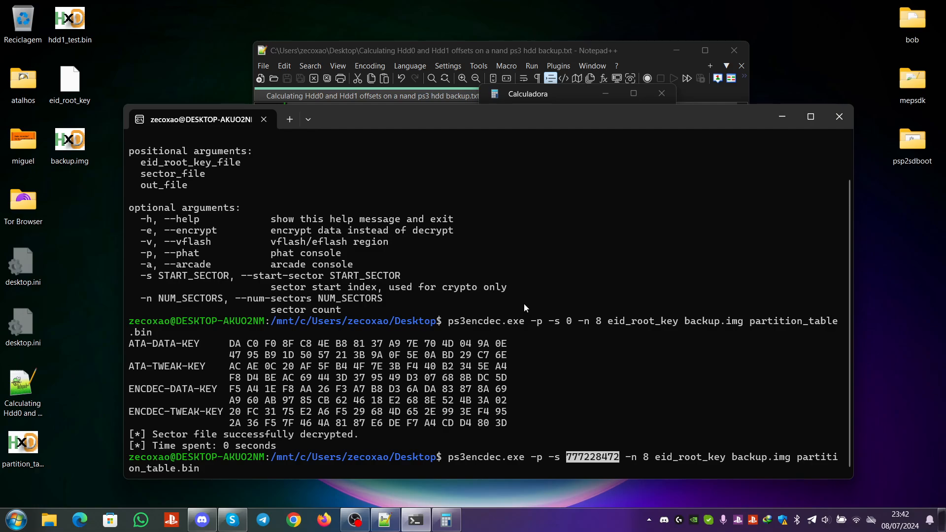
- Replace the command's input and output files with hdd1_test.bin and hdd1_out.bin, and run it to decrypt the block
key("Right")
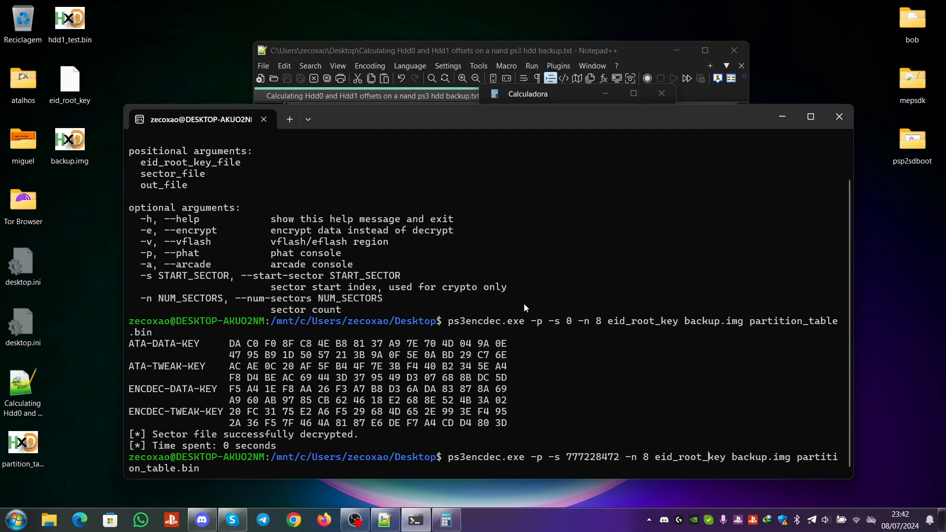
key("Right")
key("Right")
key("Right")
key("Right")
key("BackSpace")
key("BackSpace")
key("BackSpace")
key("BackSpace")
key("BackSpace")
key("BackSpace")
key("BackSpace")
key("BackSpace")
key("BackSpace")
key("BackSpace")
key("BackSpace")
key("BackSpace")
key("BackSpace")
key("BackSpace")
key("BackSpace")
key("BackSpace")
key("BackSpace")
key("BackSpace")
key("BackSpace")
key("BackSpace")
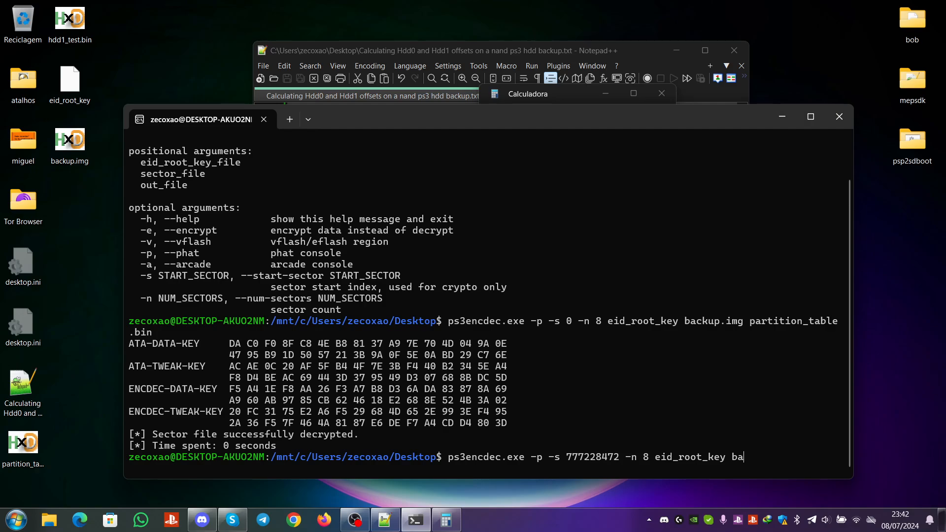
key("BackSpace")
key("BackSpace")
type("hdd1_tes")
key("Tab")
type("hdd1")
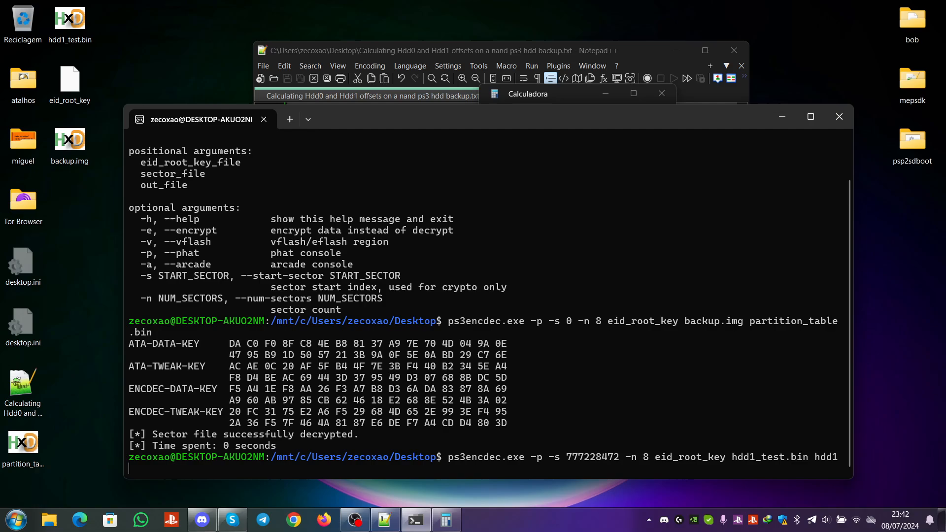
type("_out.bin")
key("Return")
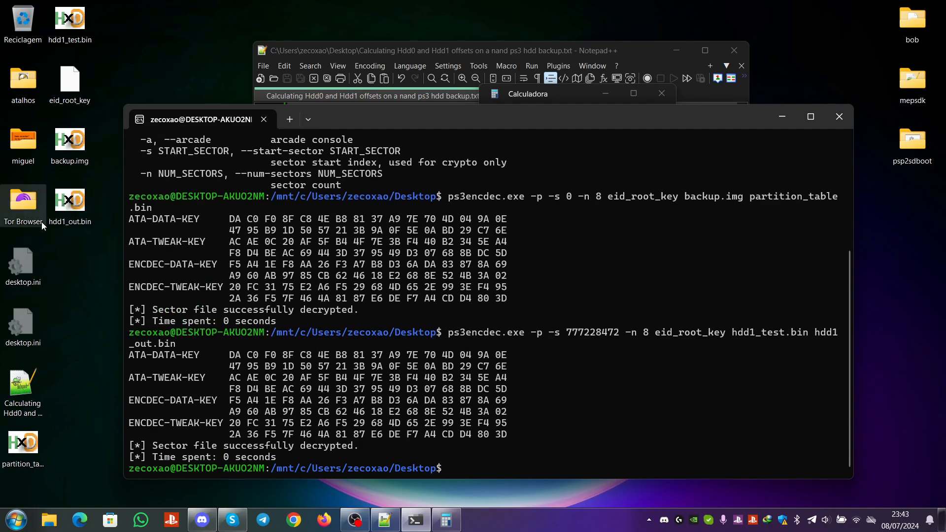
- Open hdd1_out.bin in the hex editor and examine the FAT32 label in its header and the signature bytes at FFE-FFF
double_click(70, 204)
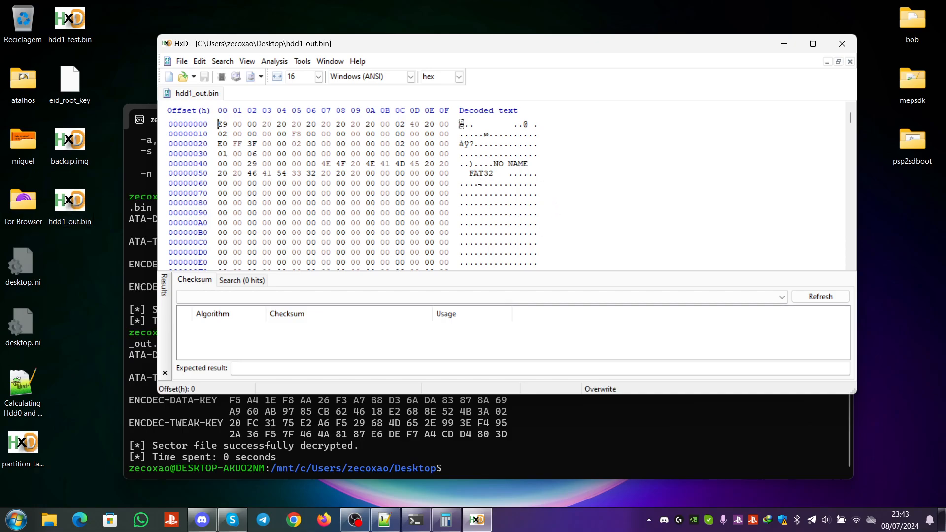
left_click_drag(510, 175, 496, 164)
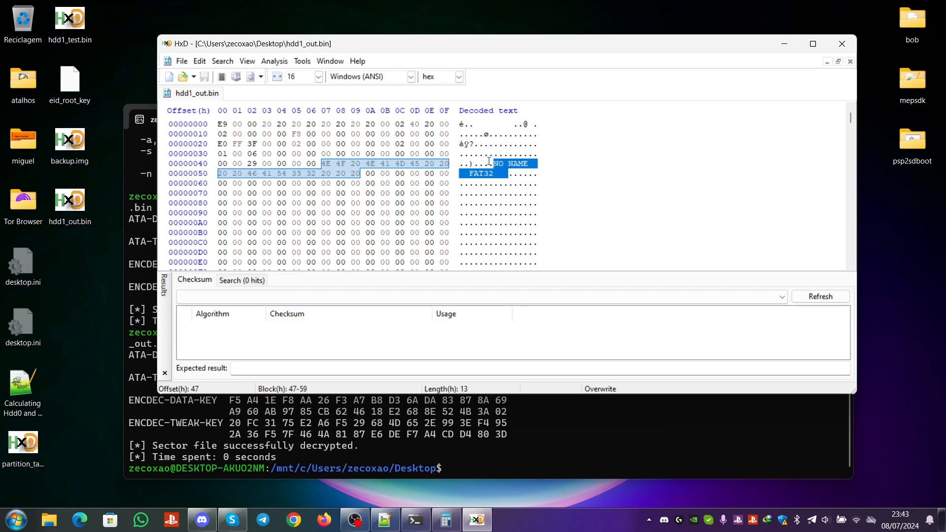
scroll(510, 186, "down", 9)
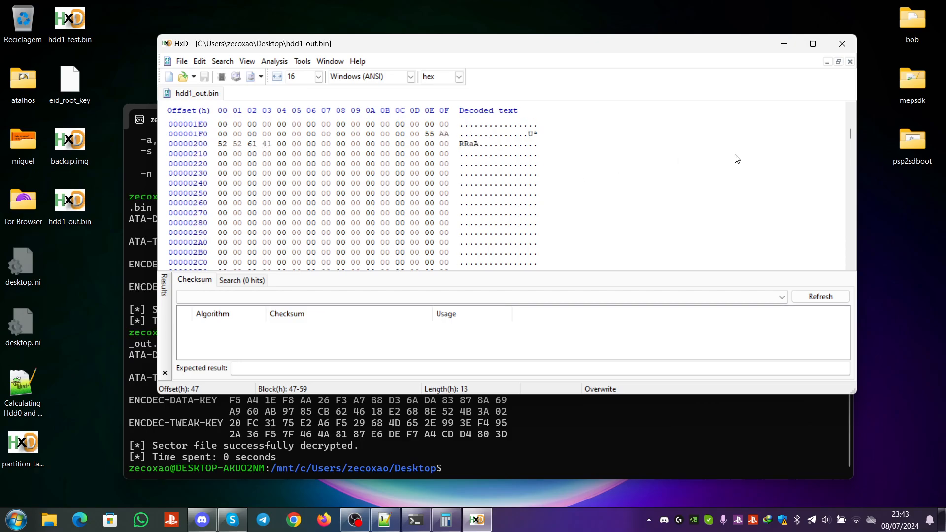
left_click_drag(851, 133, 818, 261)
scroll(638, 261, "up", 3)
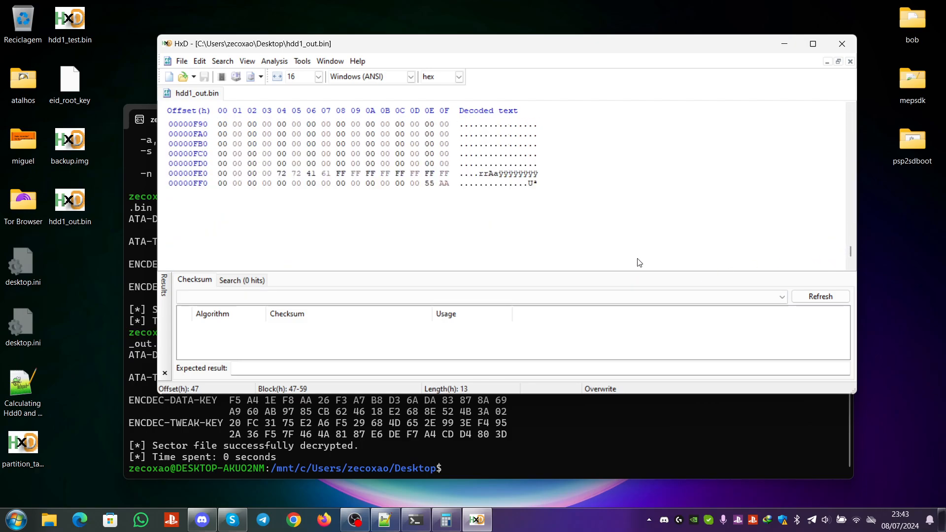
mouse_move(425, 213)
left_mouse_down()
mouse_move(446, 222)
mouse_move(427, 232)
left_mouse_up()
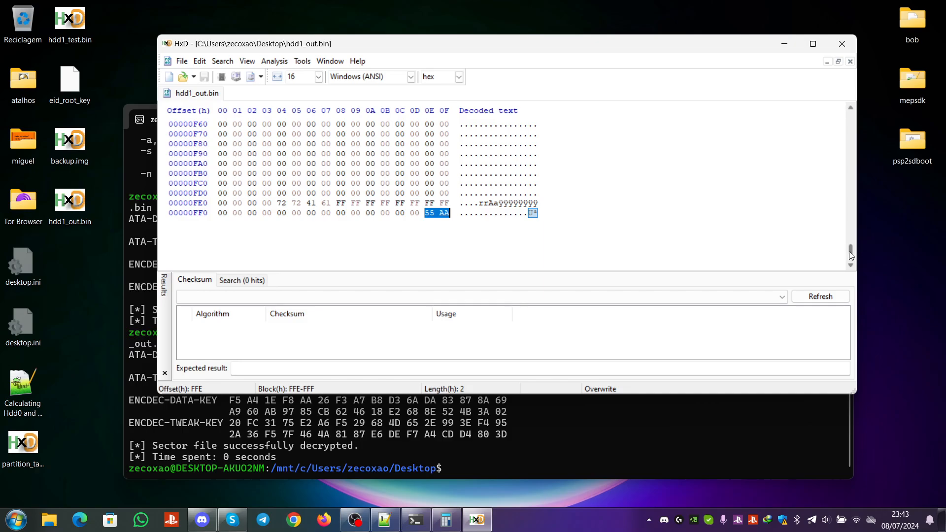
left_click_drag(849, 251, 845, 143)
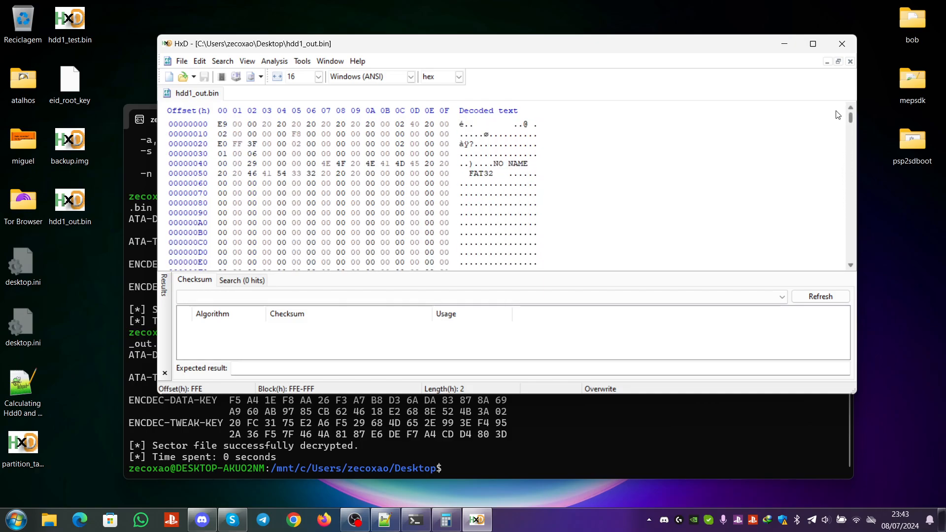
- Close the hex editor and recall the earlier command dd if=backup.img of=hdd1.bin bs=4096 skip=97153559 in the terminal
left_click(842, 52)
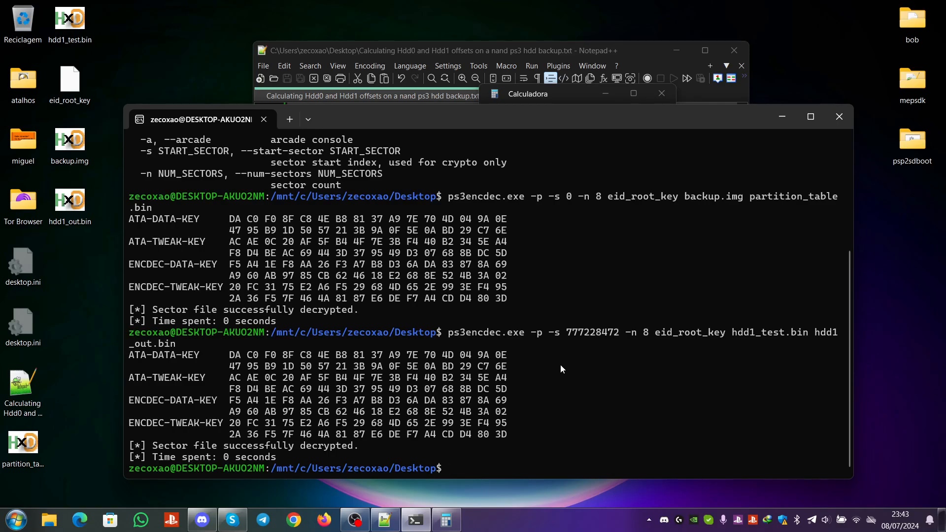
key("Up")
key("Up")
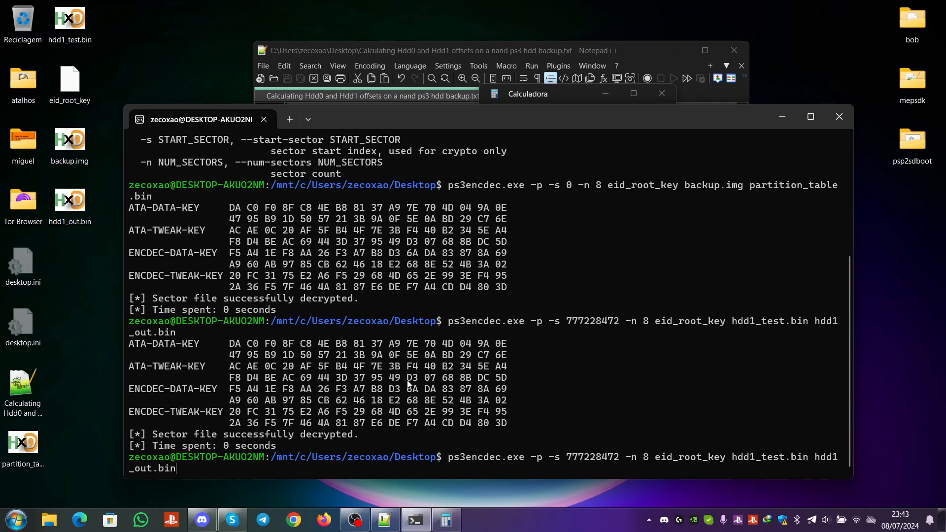
key("Up")
key("Up")
key("Up")
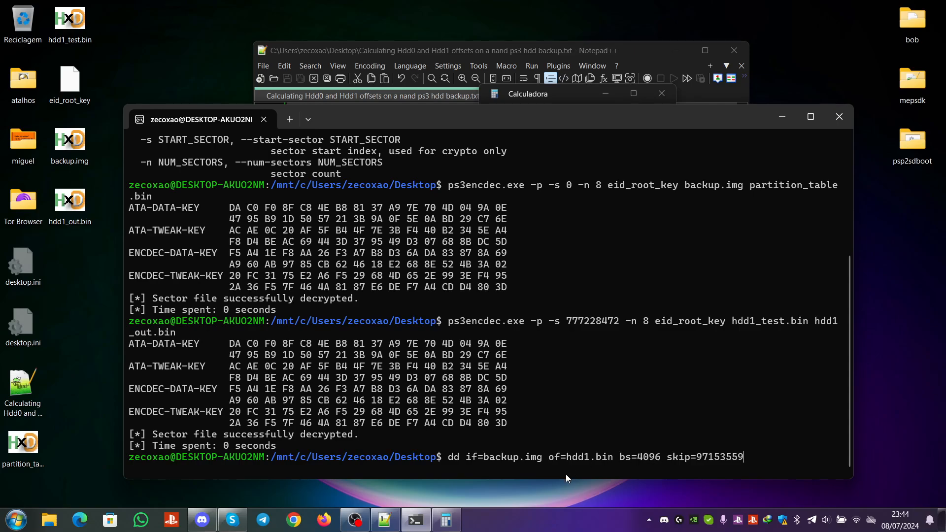
- Switch to the calculator, set it to hexadecimal and multiply the start sector 2E5390B8 by 200 to get the byte offset
left_click(446, 520)
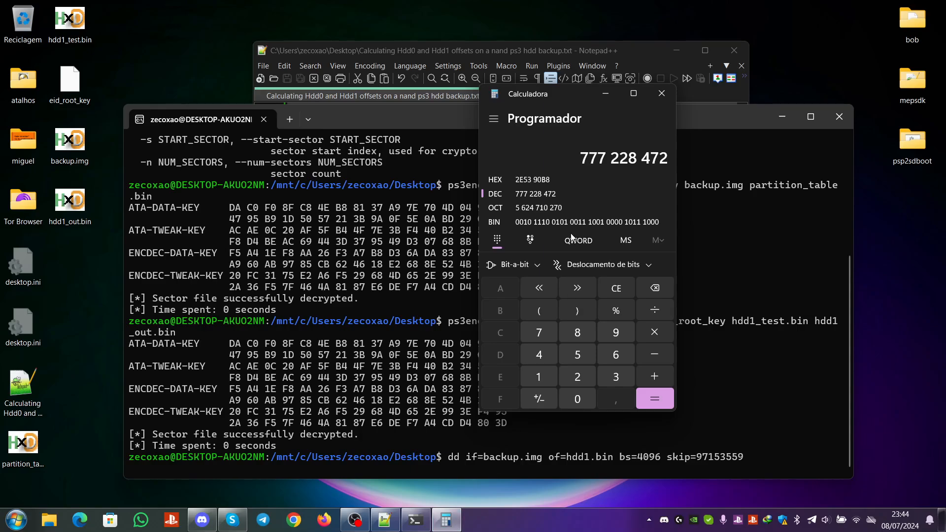
left_click_drag(529, 92, 336, 100)
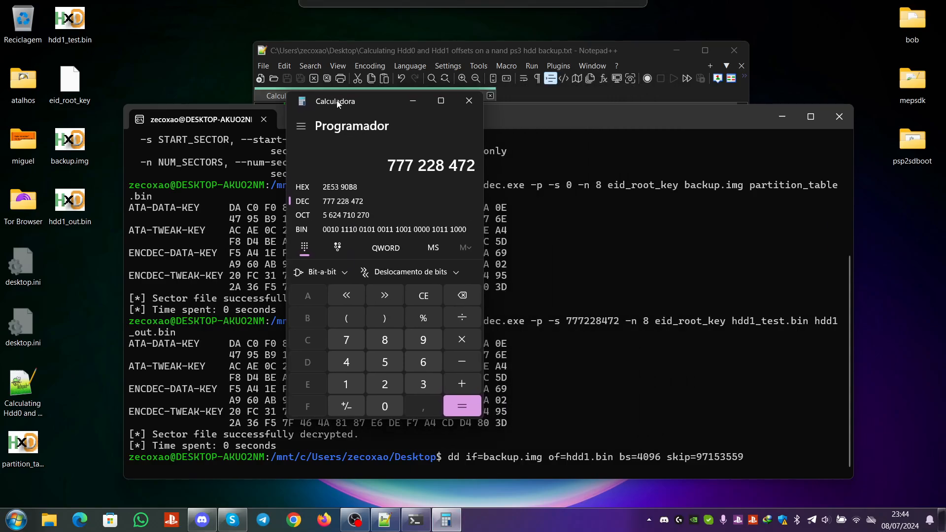
left_click(301, 189)
left_click(463, 342)
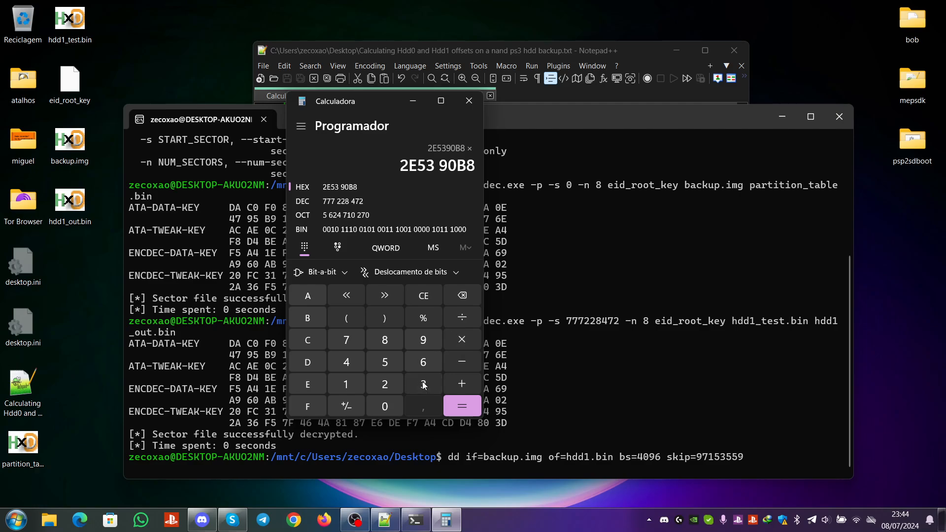
left_click(386, 387)
left_click(389, 404)
left_click(390, 404)
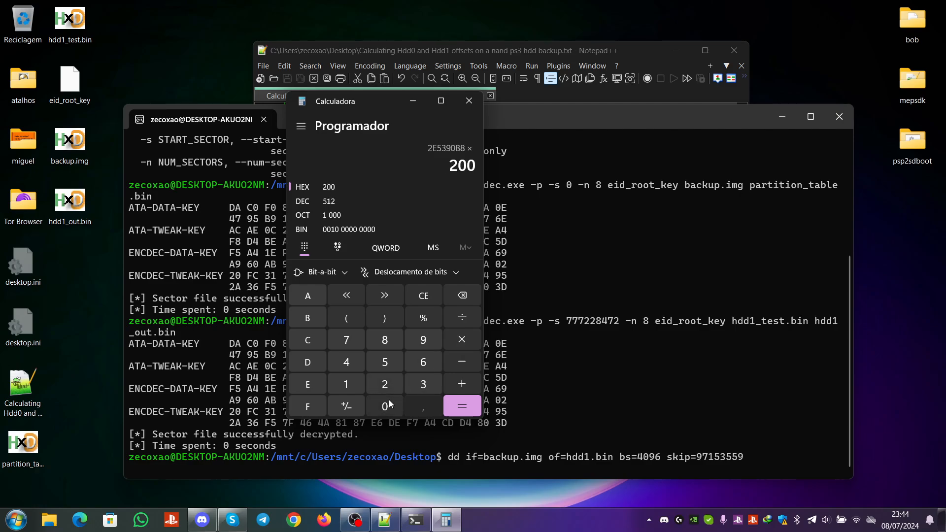
left_click(466, 408)
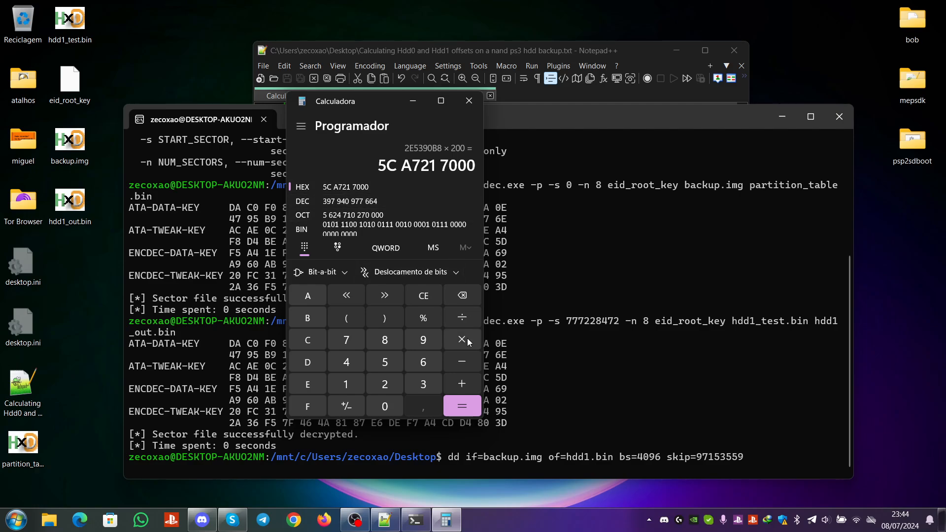
- Divide the byte offset by hexadecimal 1000 to get the dd skip value in 4096-byte blocks
left_click(459, 315)
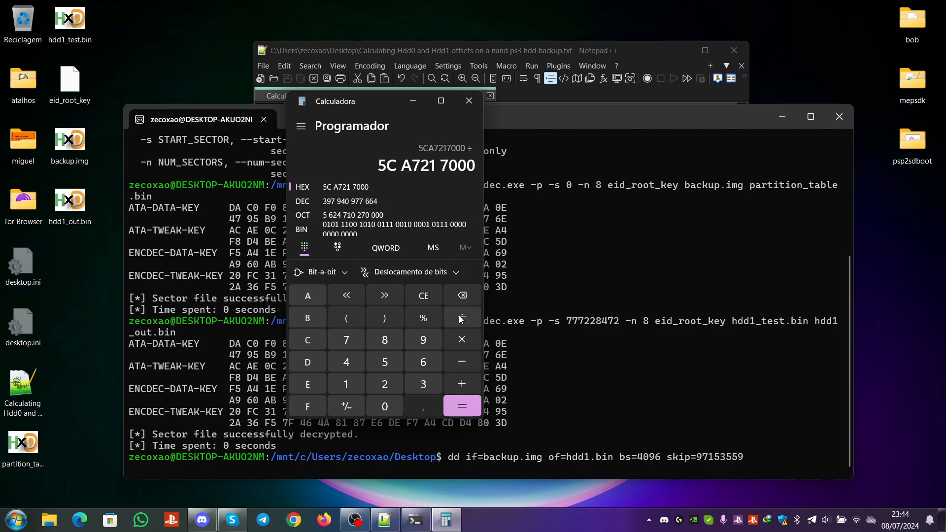
left_click(345, 385)
left_click(388, 408)
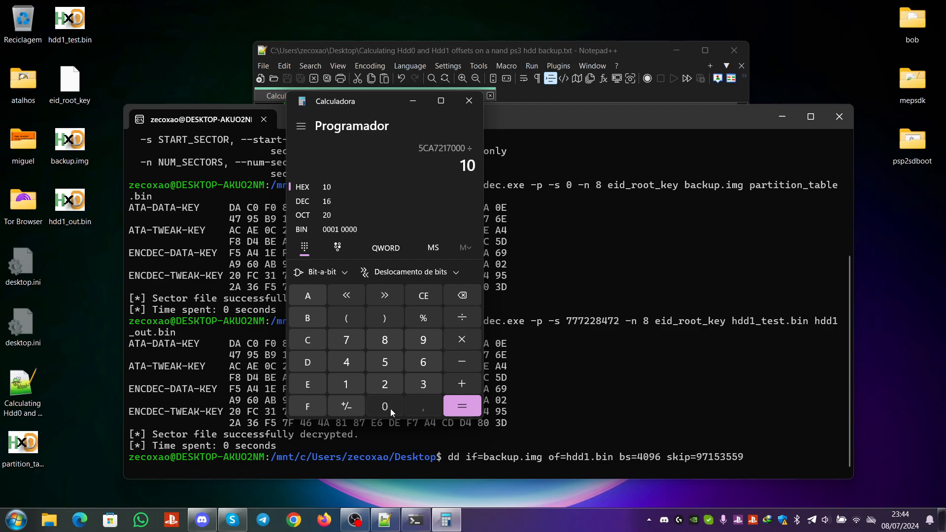
left_click(390, 409)
left_click(389, 408)
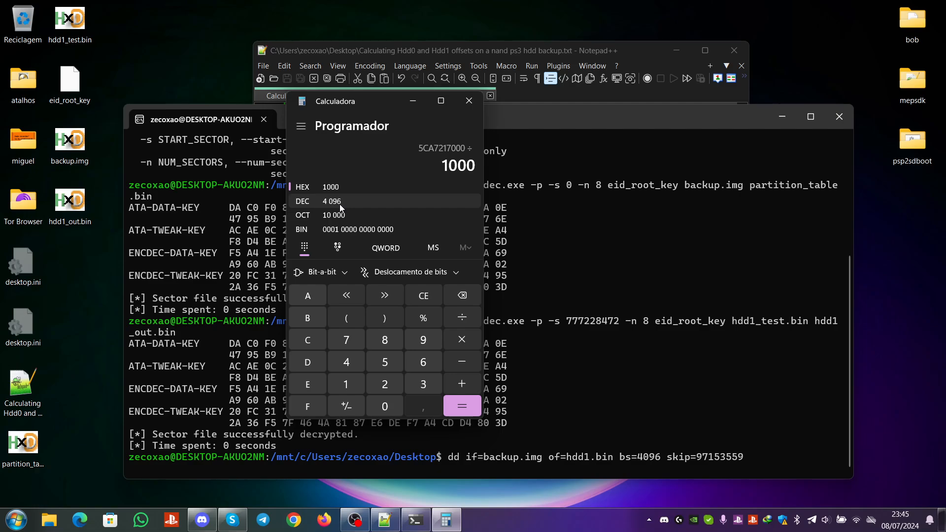
left_click(463, 404)
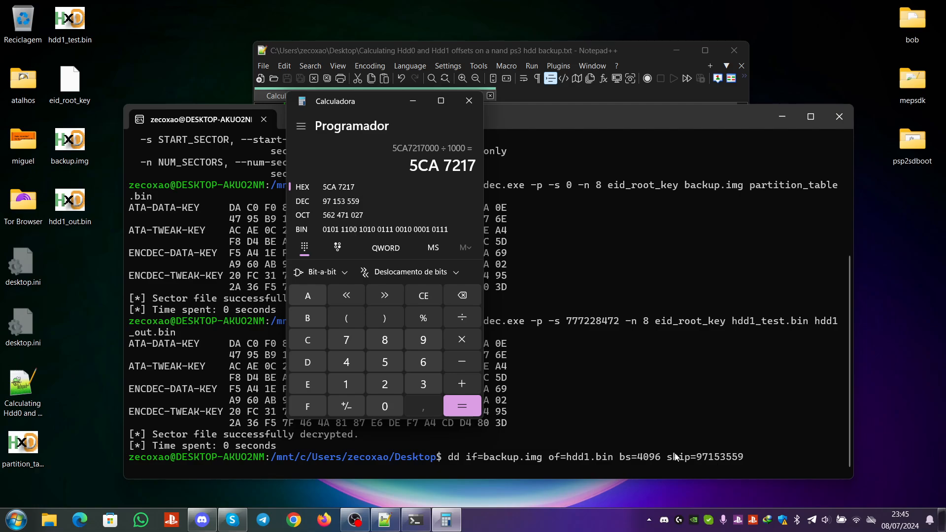
- Back in the terminal, find and recall the earlier command ps3encdec.exe -p -s 777228472 eid_root_key hdd1.bin hdd1_out.bin from the history
left_click(455, 465)
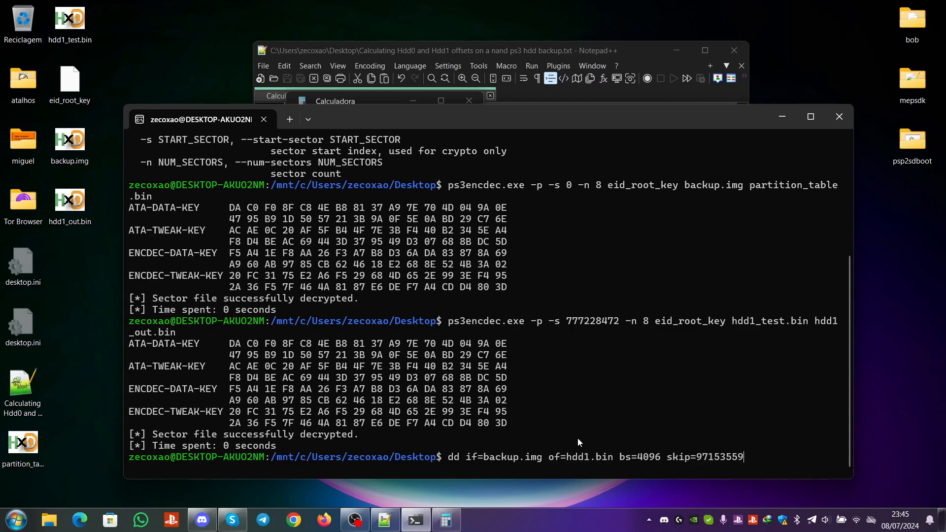
key("Up")
key("Up")
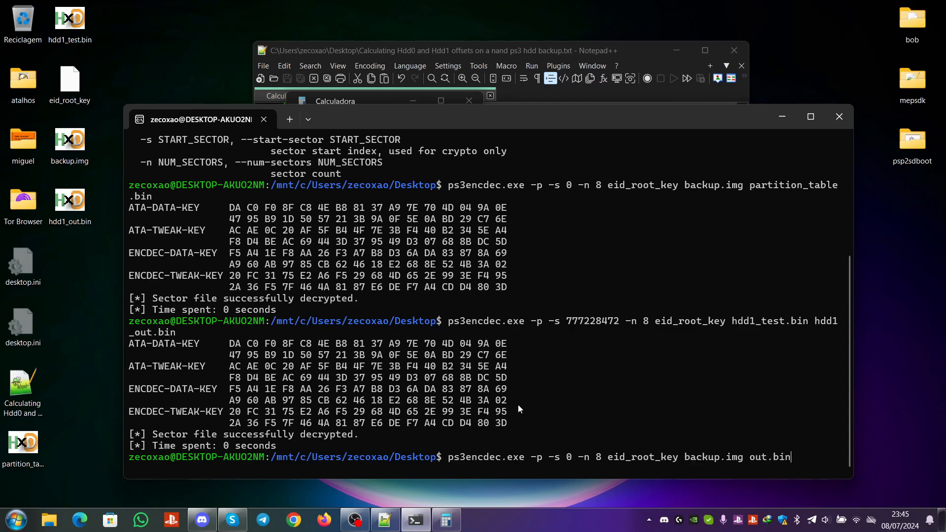
key("Up")
key("Up")
key("Up")
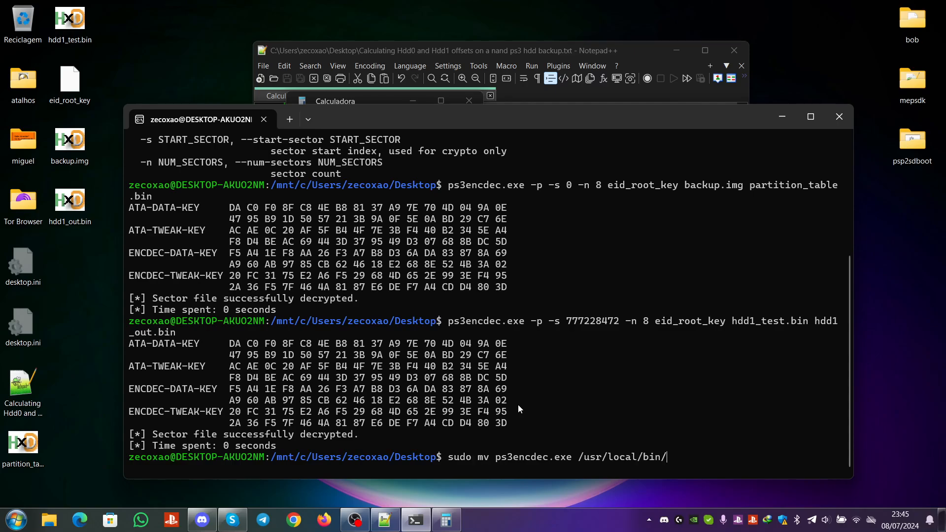
key("Up")
key("Up")
key("Up")
key("Up")
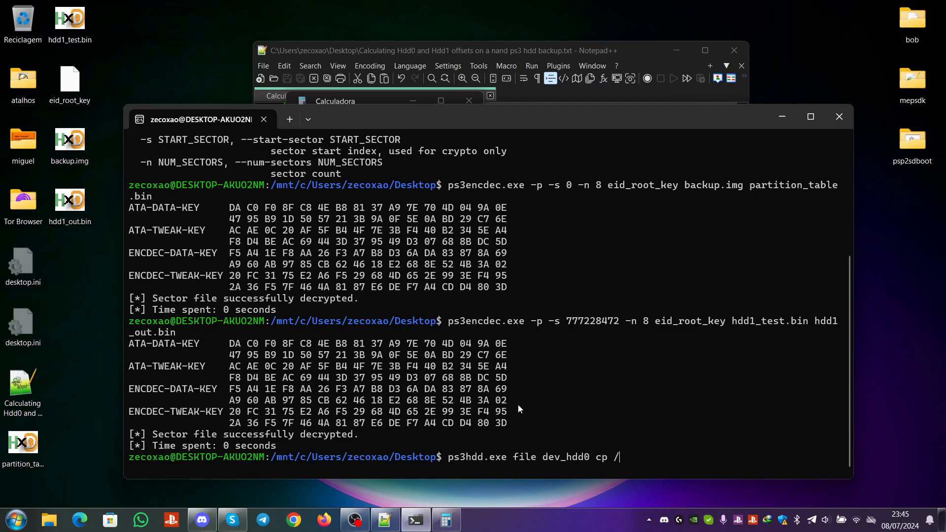
key("Down")
key("Down")
key("Down")
key("Down")
key("Down")
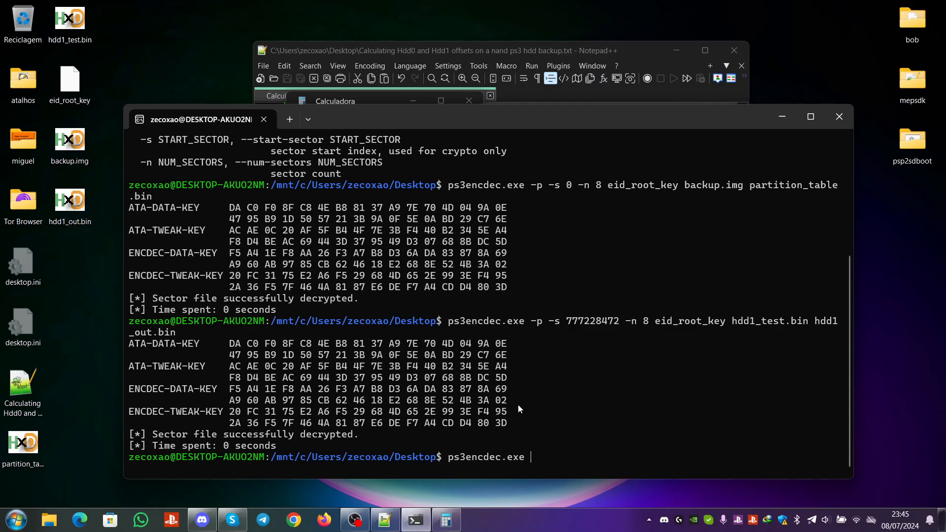
key("Down")
key("Down")
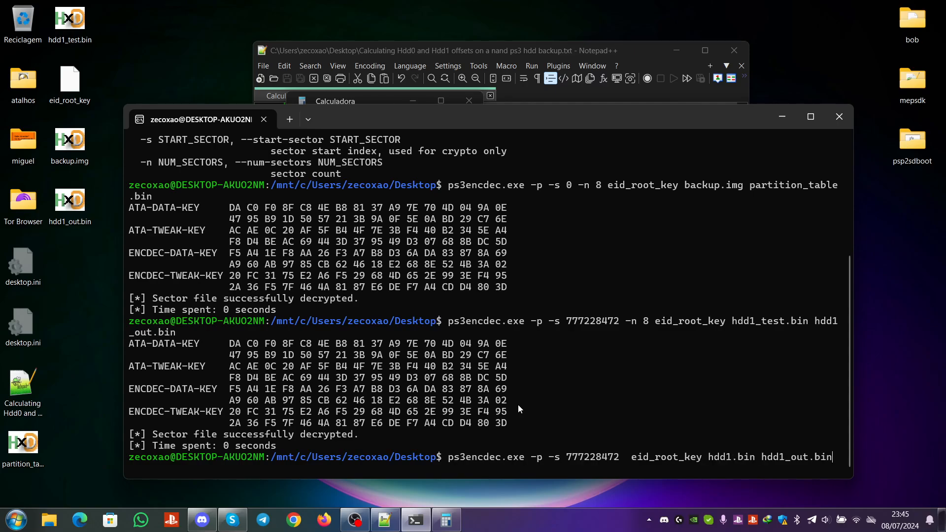
key("Down")
key("Up")
left_click(354, 523)
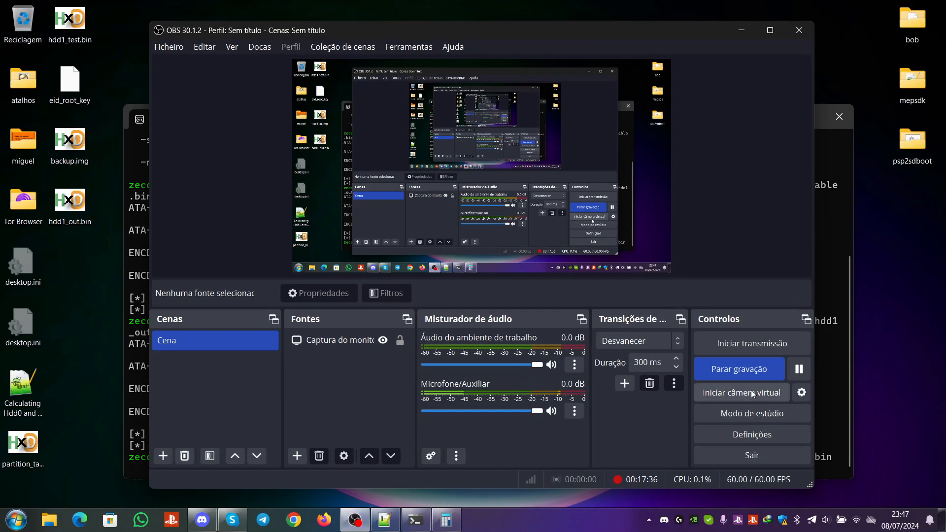